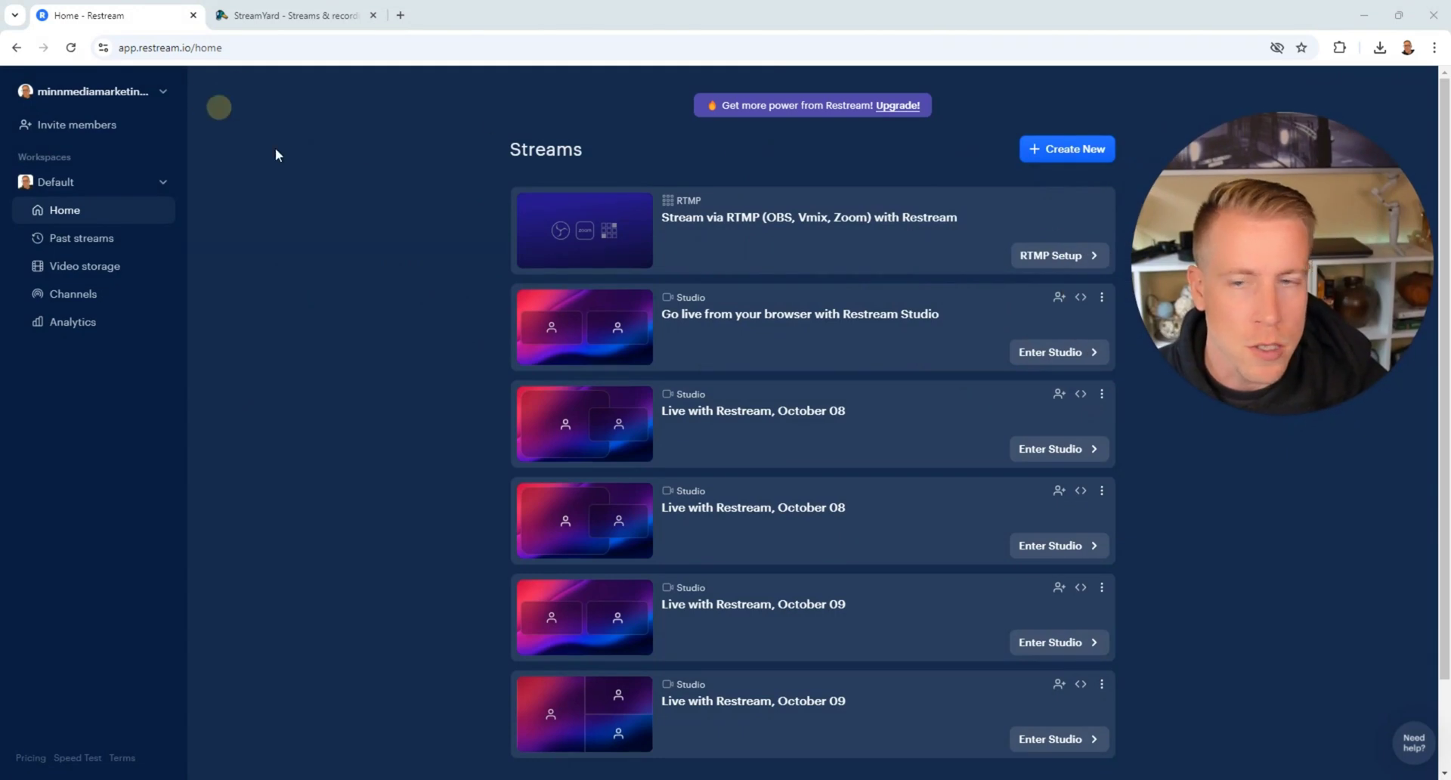
Step: Compare Restream's streams list with StreamYard's home page and bring up Restream's new-stream options
click(293, 18)
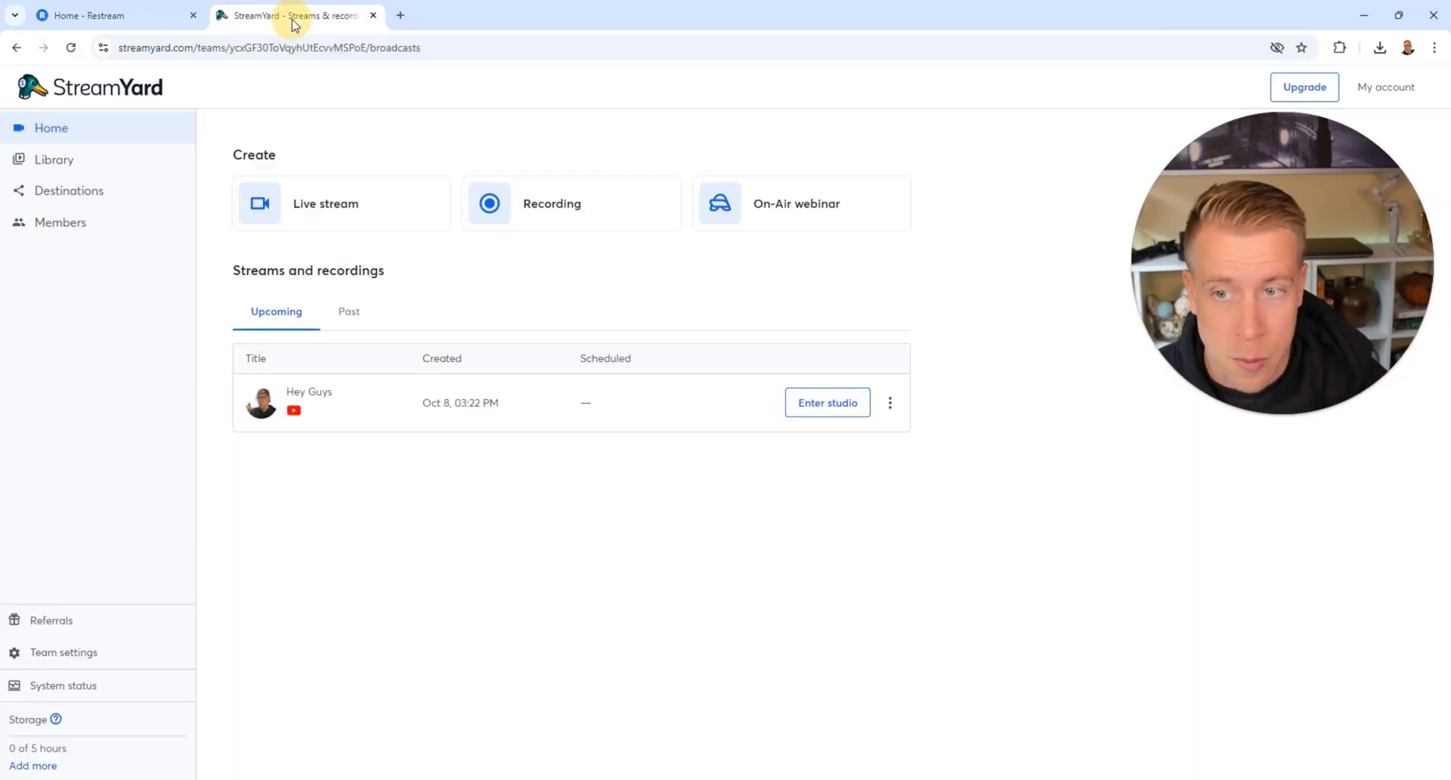
drag(1275, 270, 1089, 305)
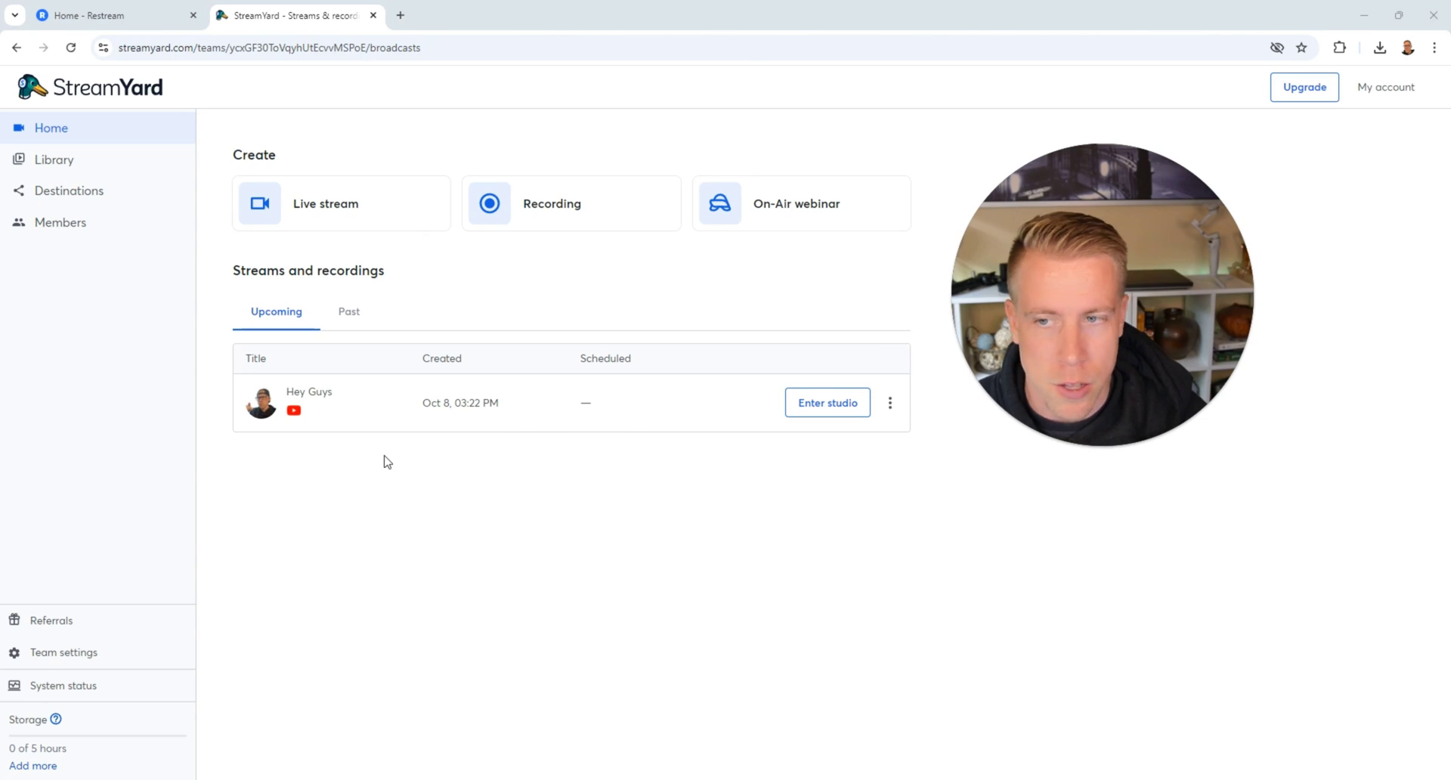
click(183, 26)
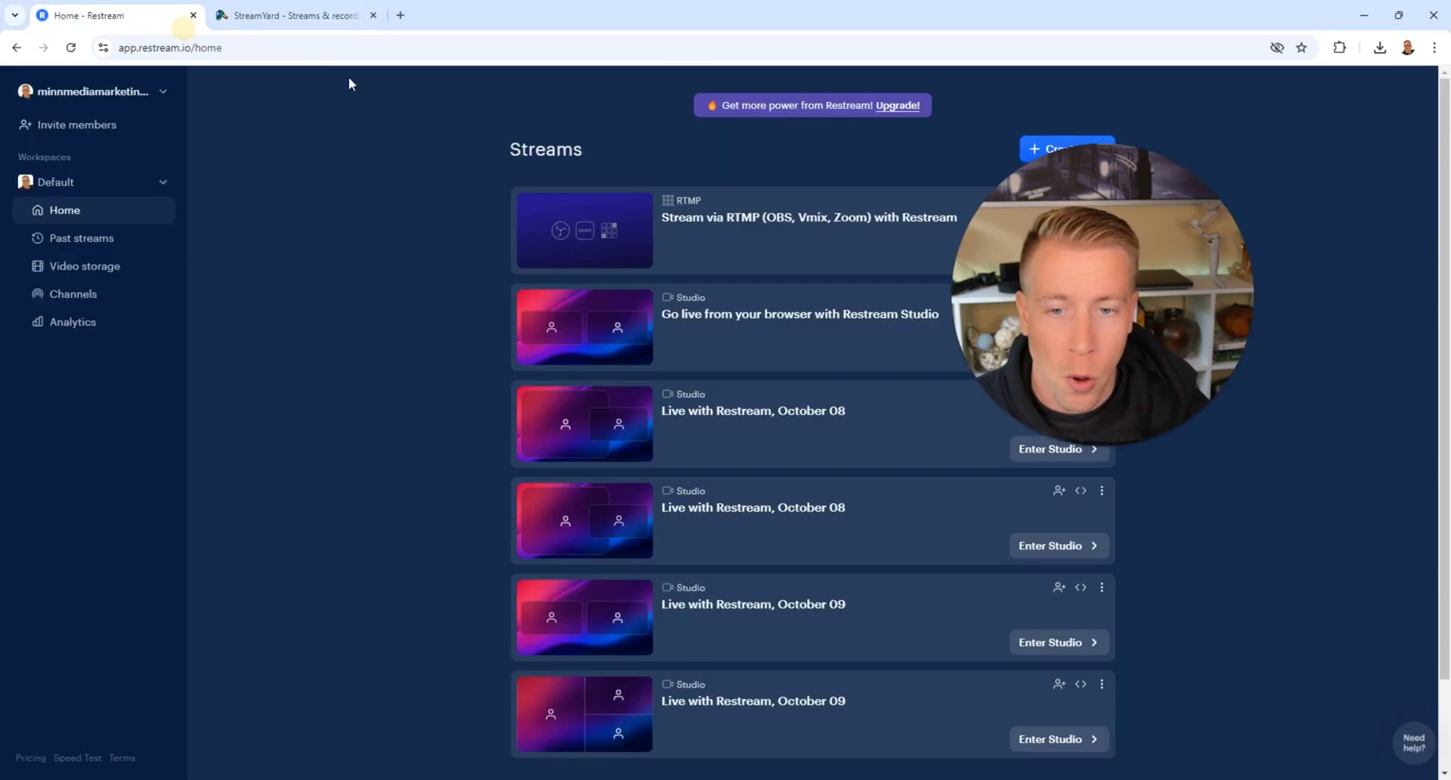
drag(1110, 299, 367, 314)
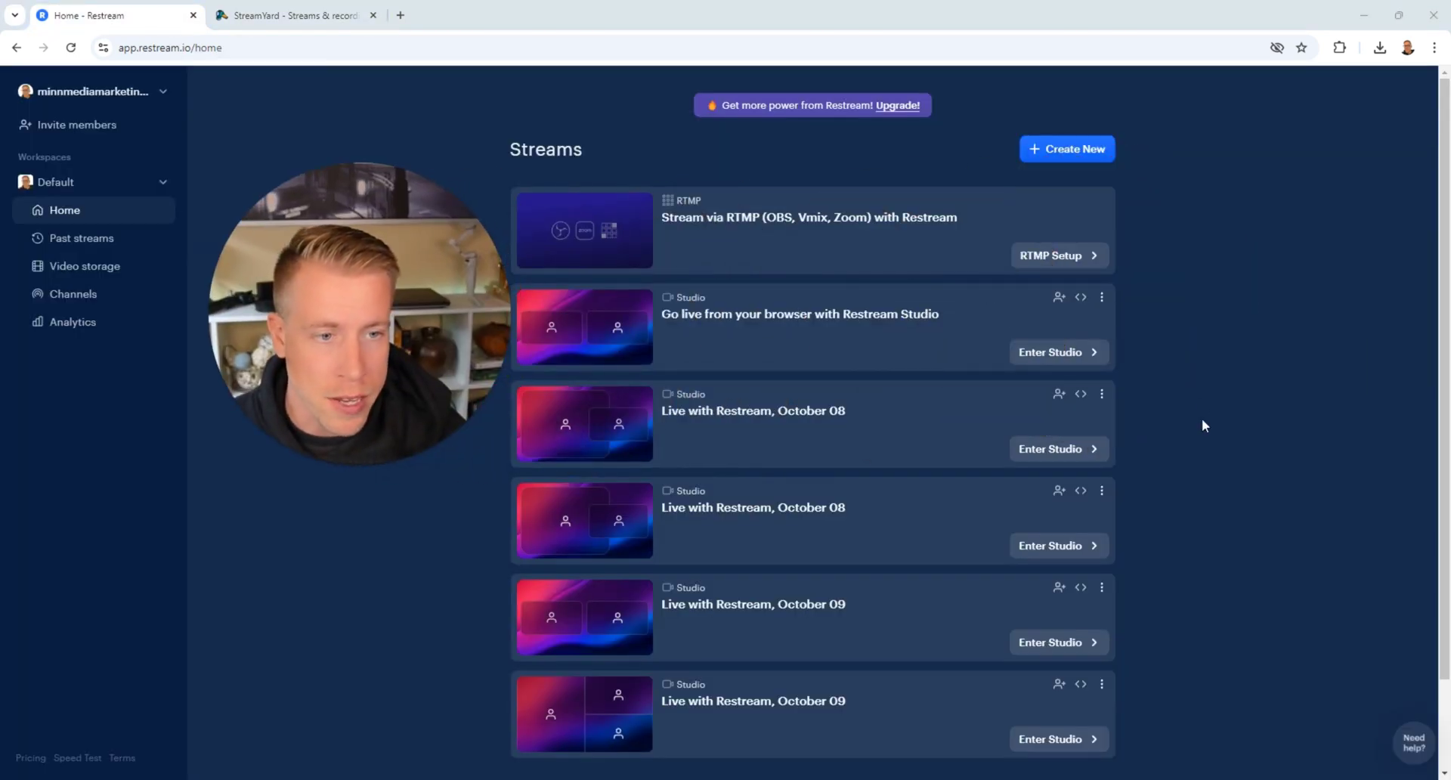
click(1073, 149)
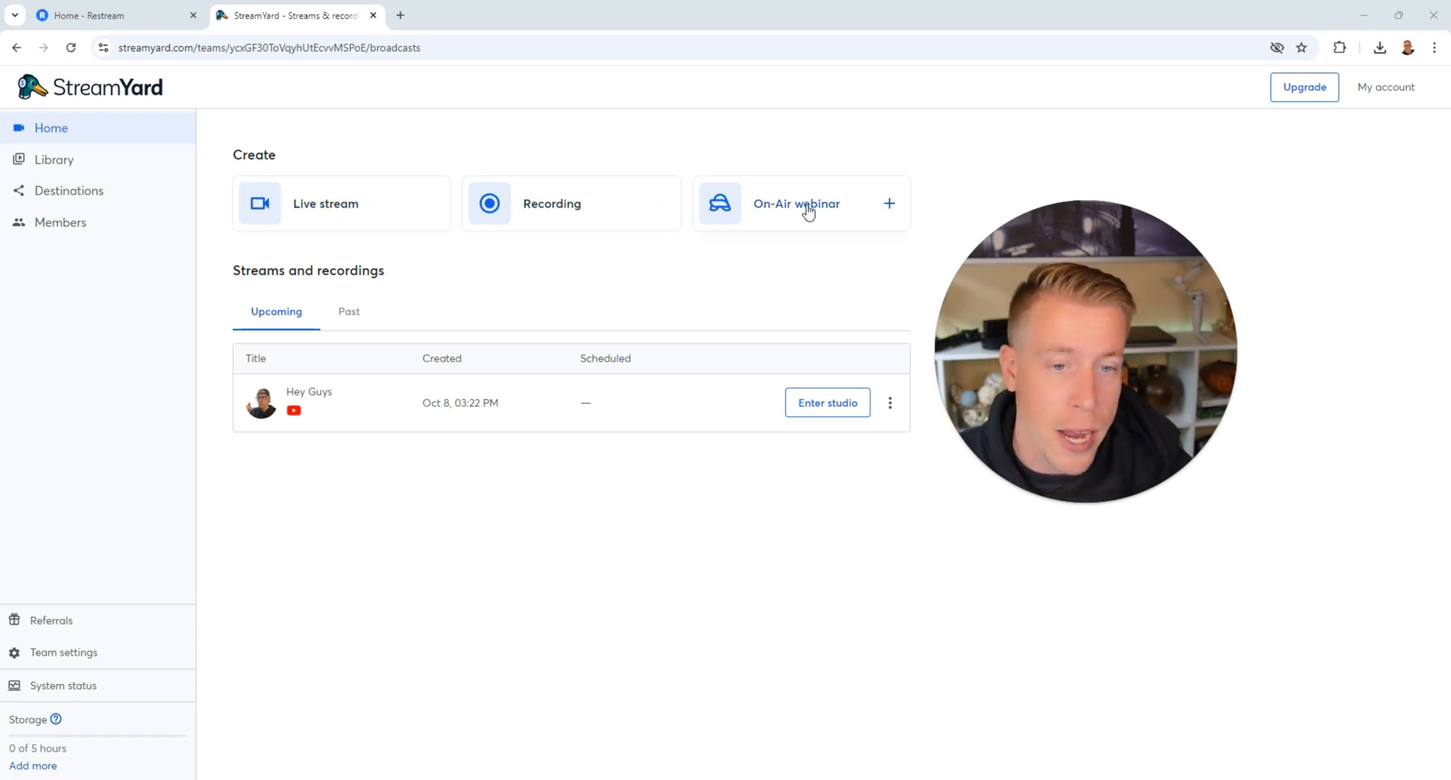
Step: Create a StreamYard live stream targeting the YouTube destination and reach the camera-and-mic check
click(363, 201)
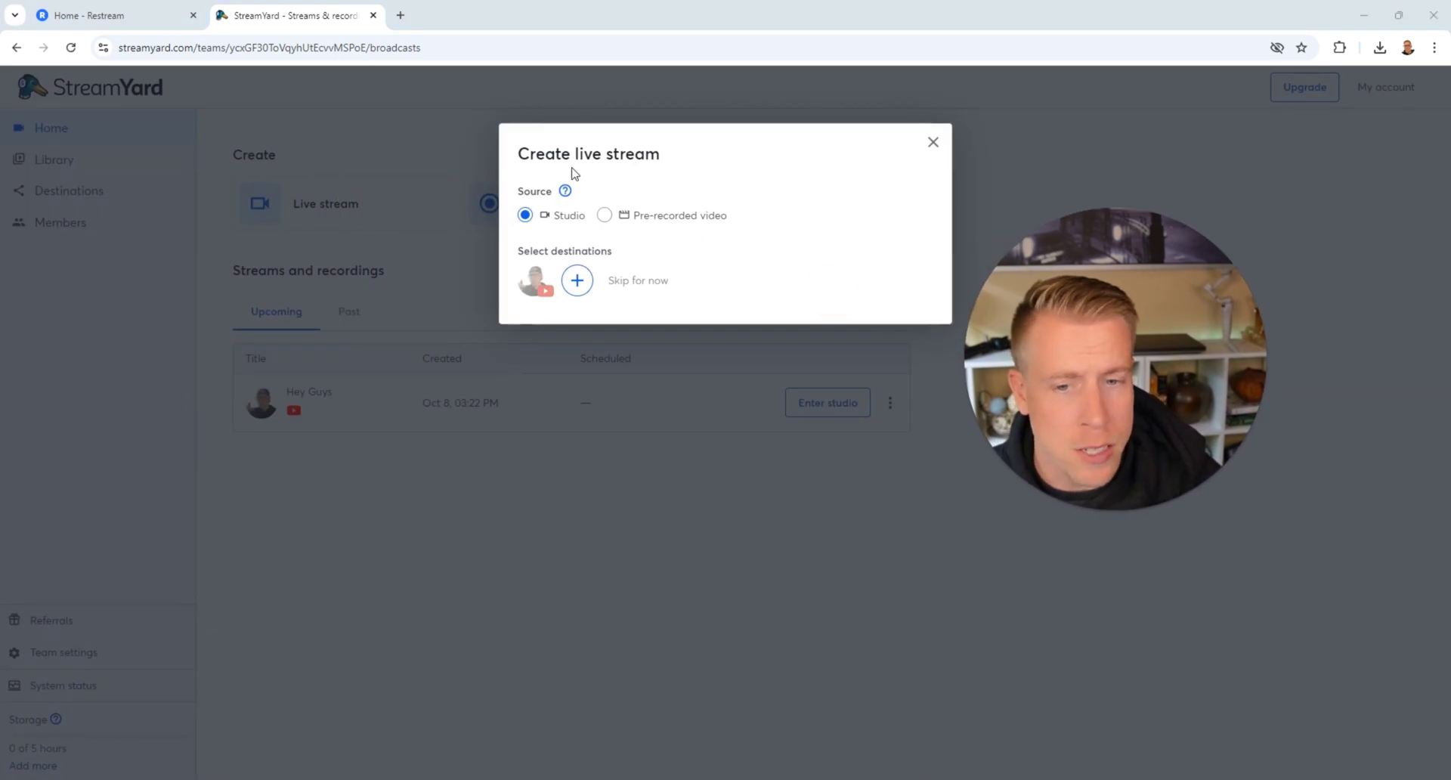
click(534, 281)
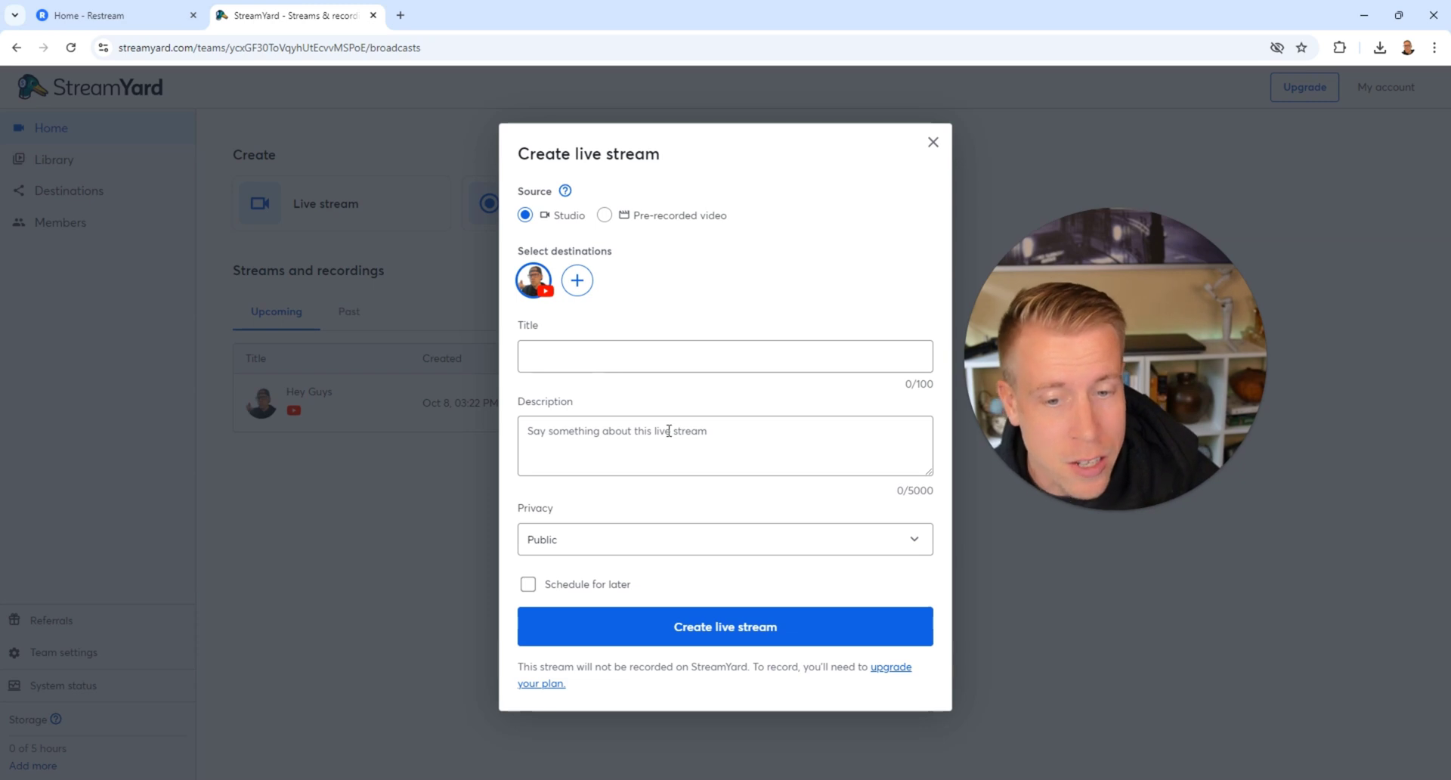
click(691, 641)
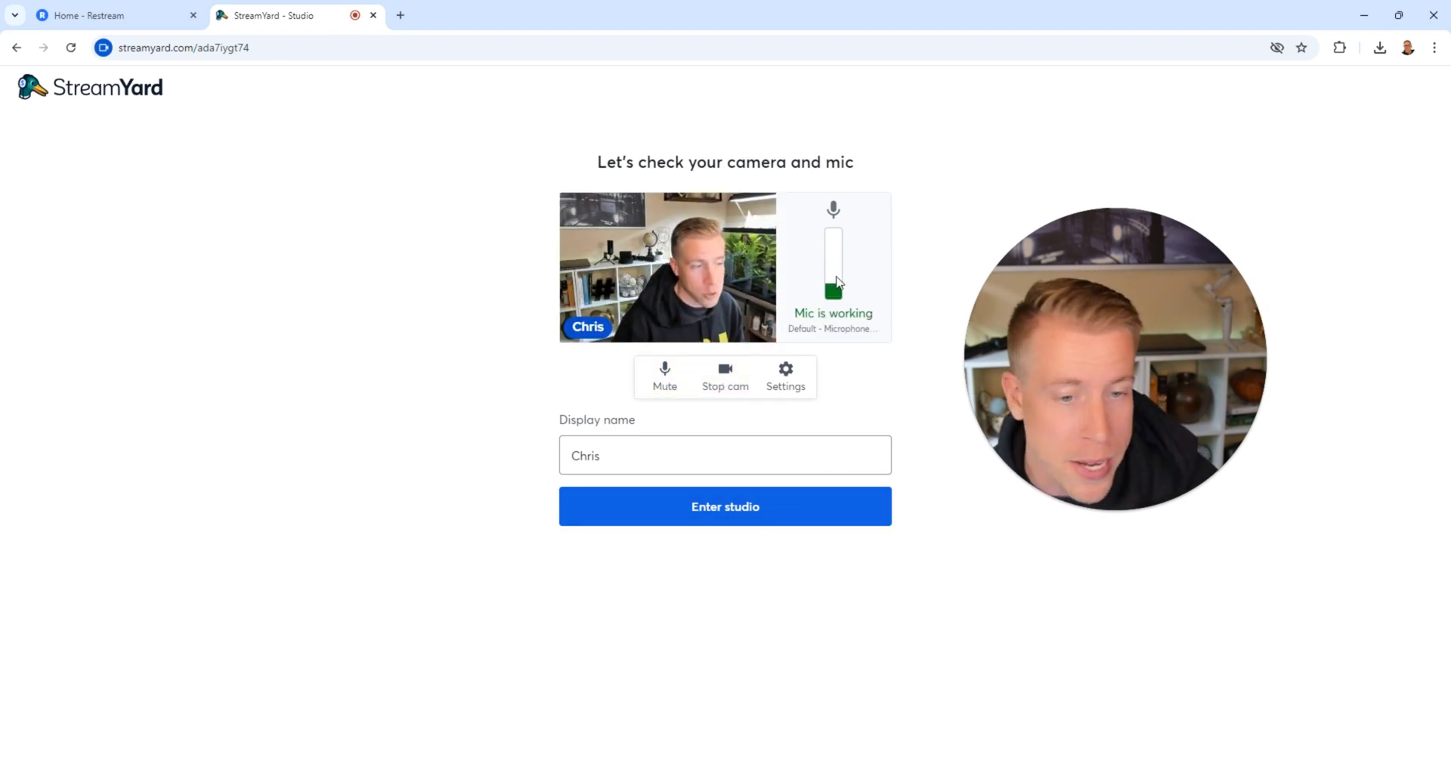
Step: Enter the studio, view Comments, and put the first example banner on stage
click(777, 516)
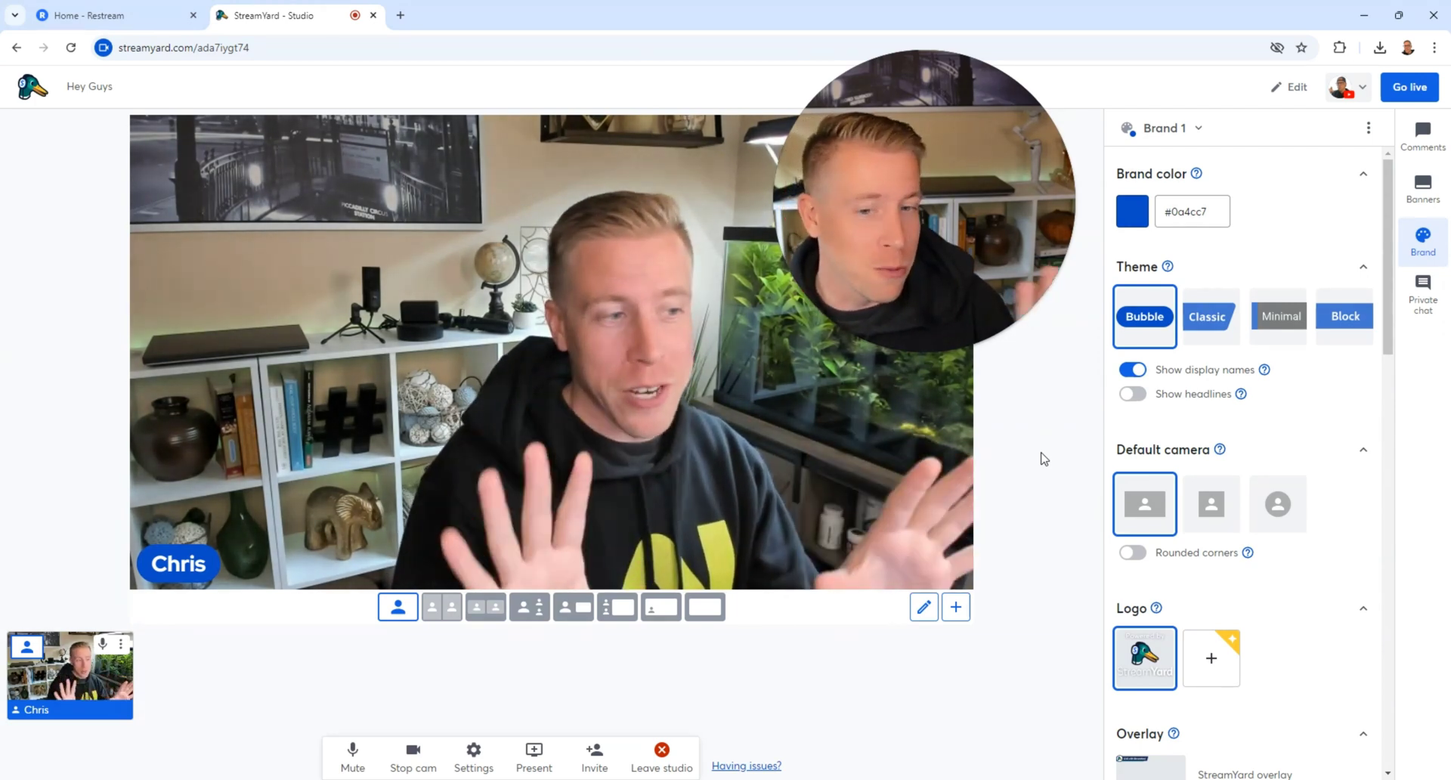
click(1423, 136)
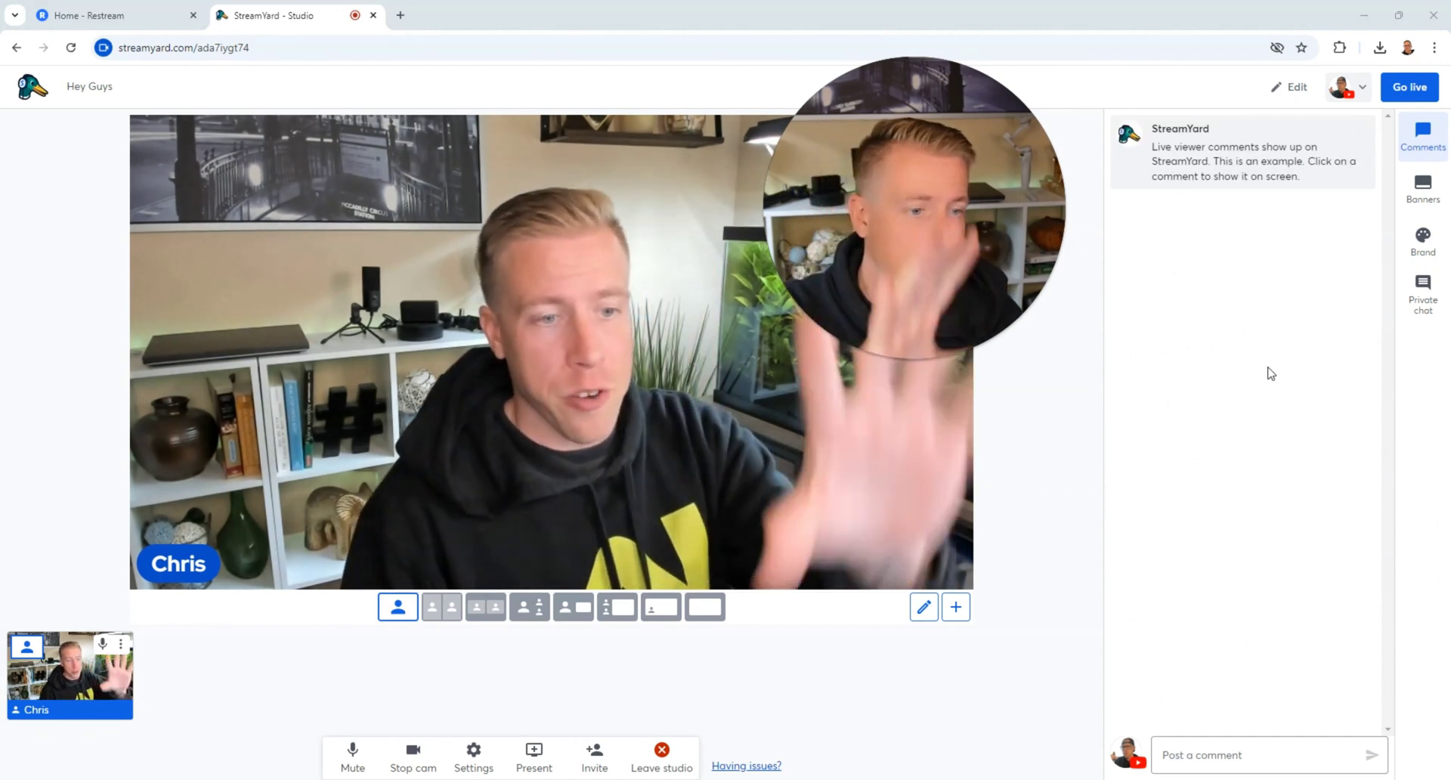
click(1420, 189)
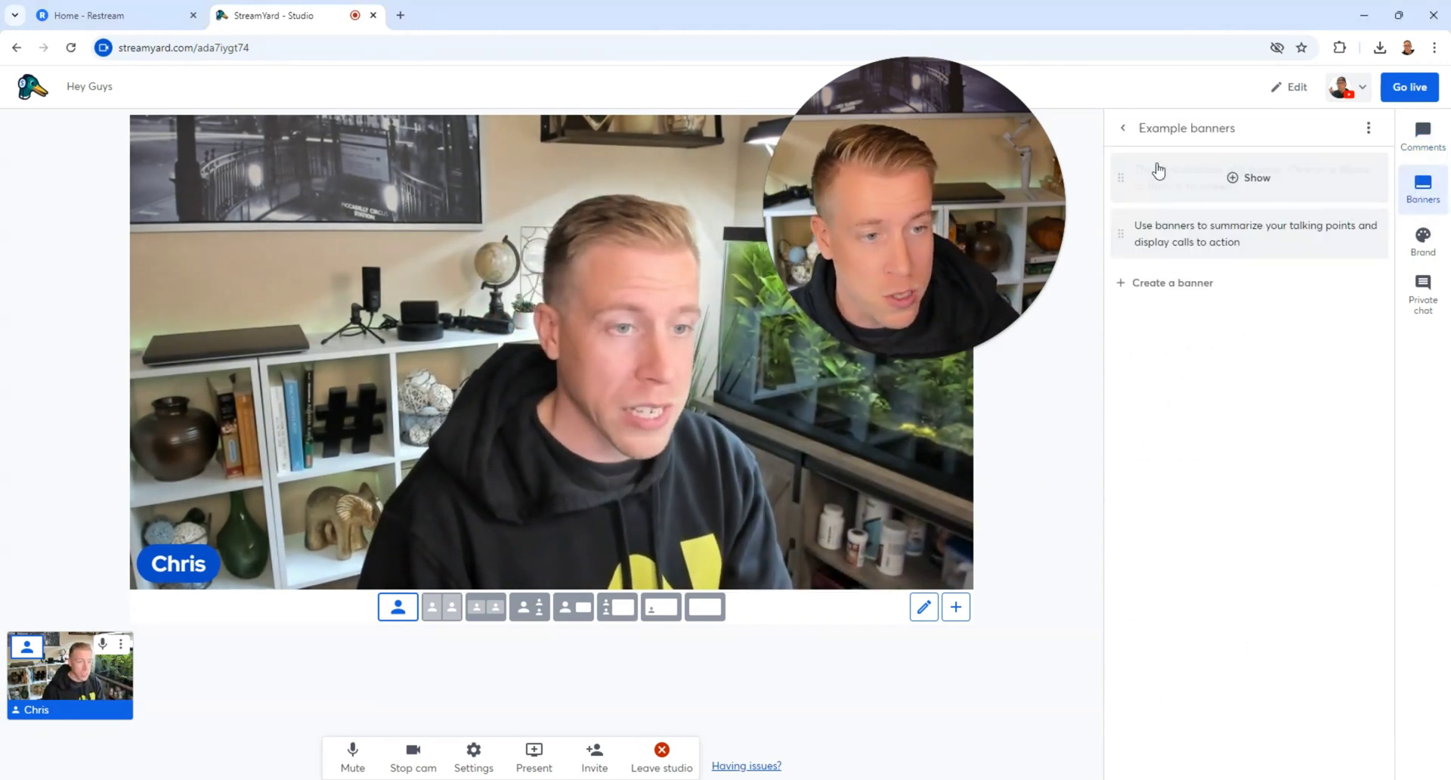
click(1205, 171)
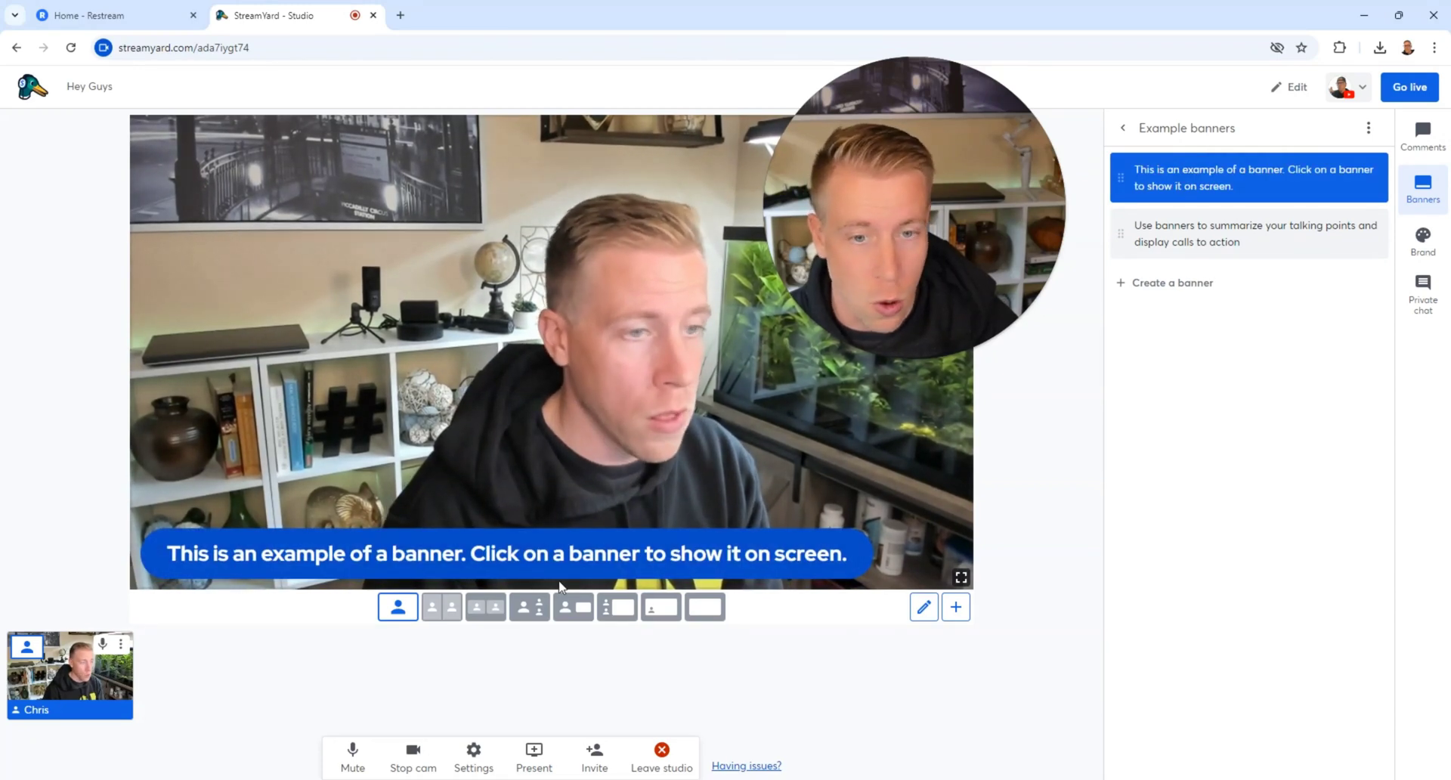
Step: Look over the Brand and Private chat panels, then switch the stage to side-by-side layout
click(1422, 241)
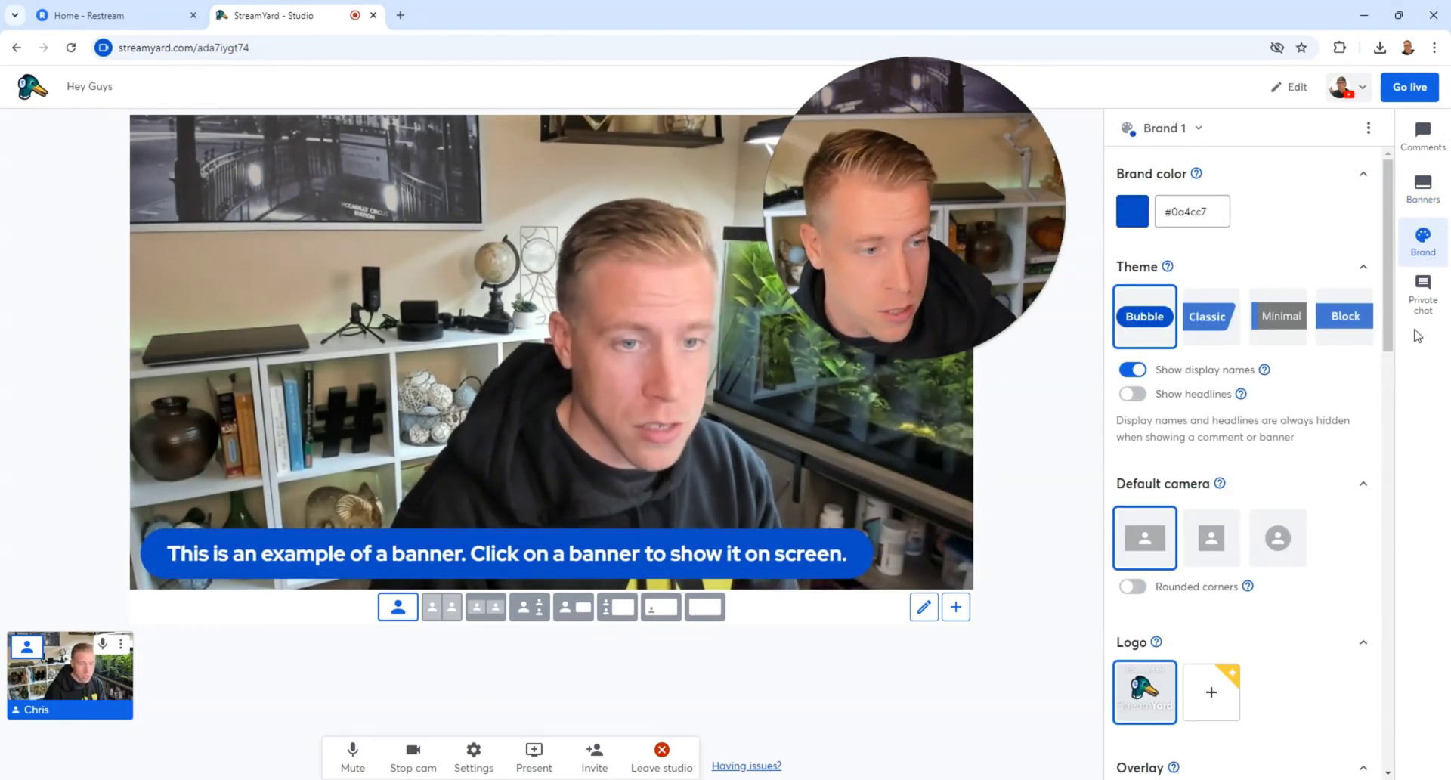
click(1423, 289)
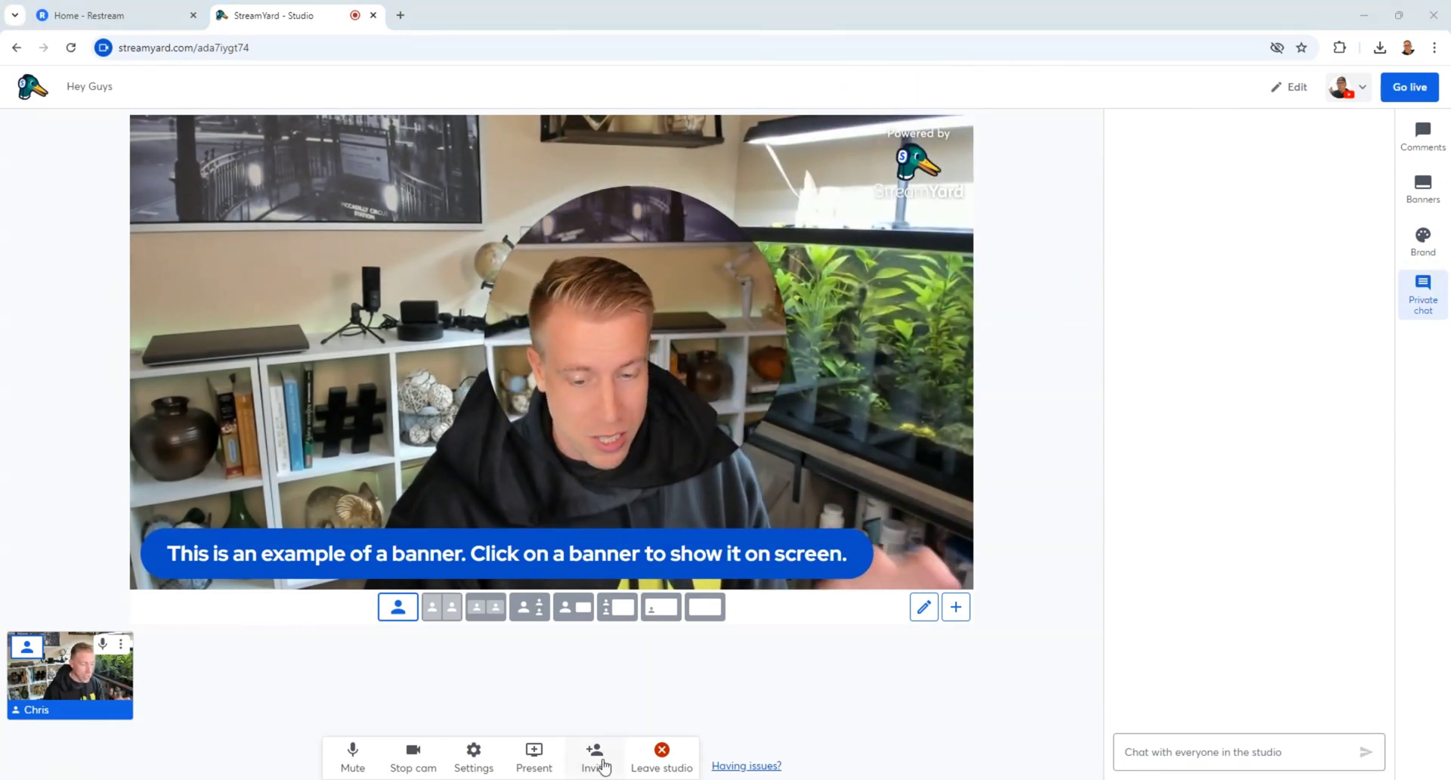
click(485, 607)
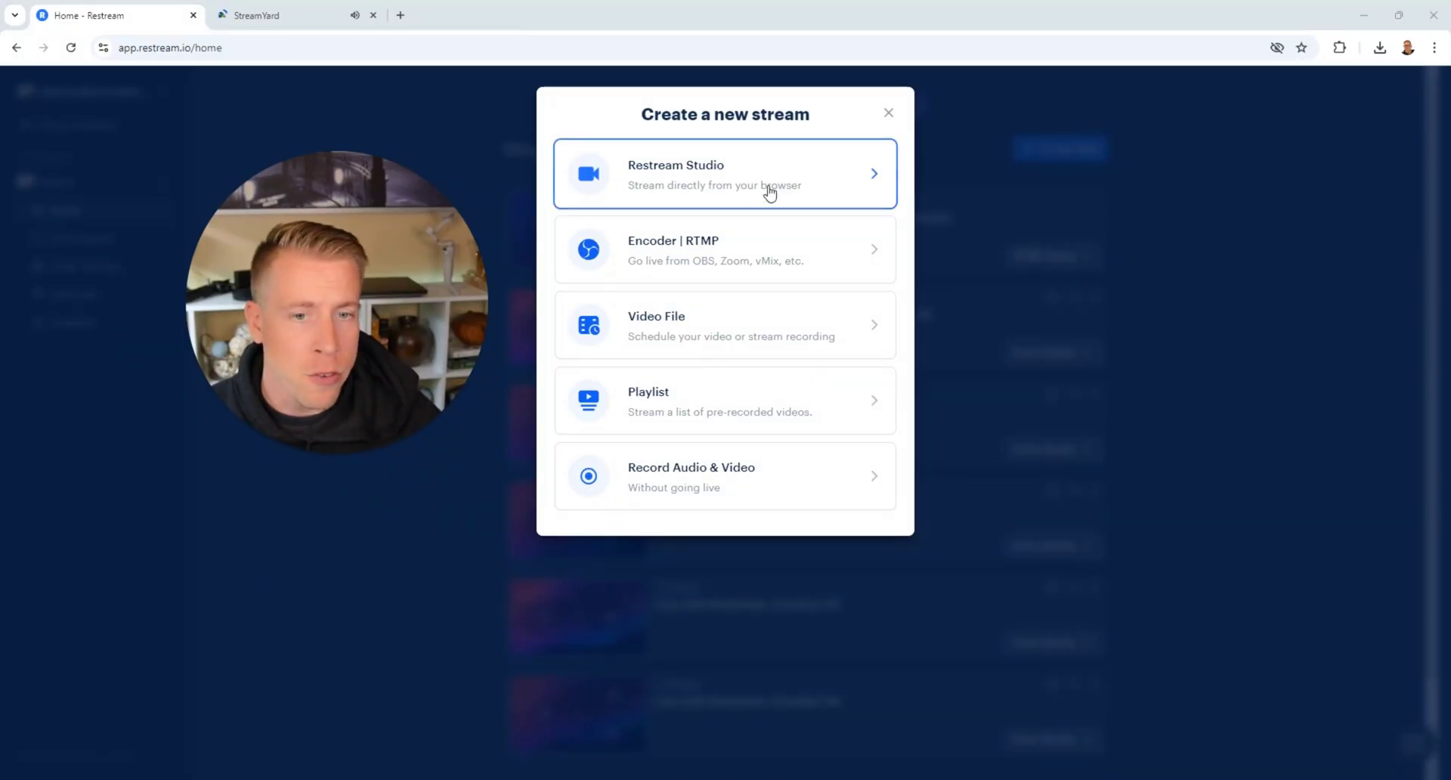
Step: Launch a Restream Studio session and browse its Design settings
click(768, 184)
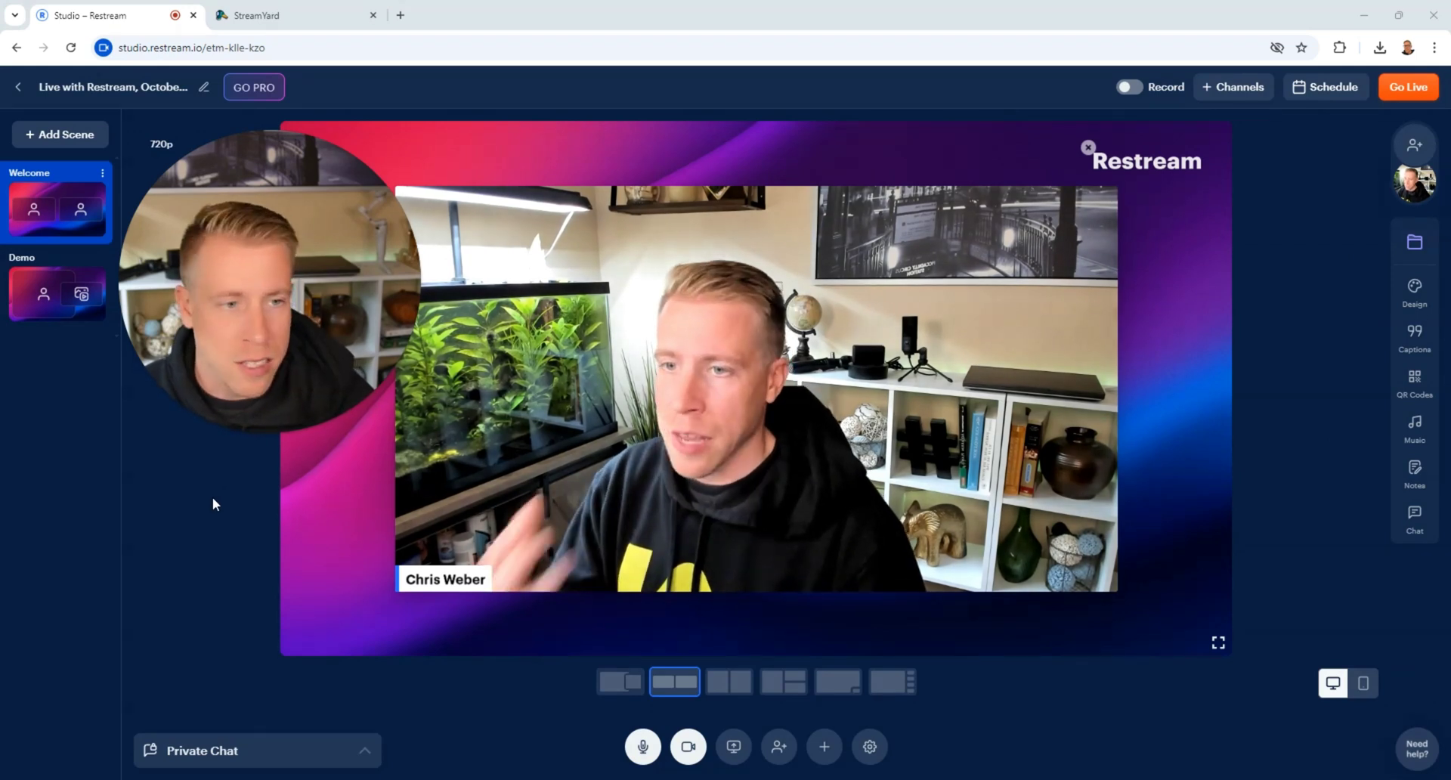
drag(247, 334, 689, 419)
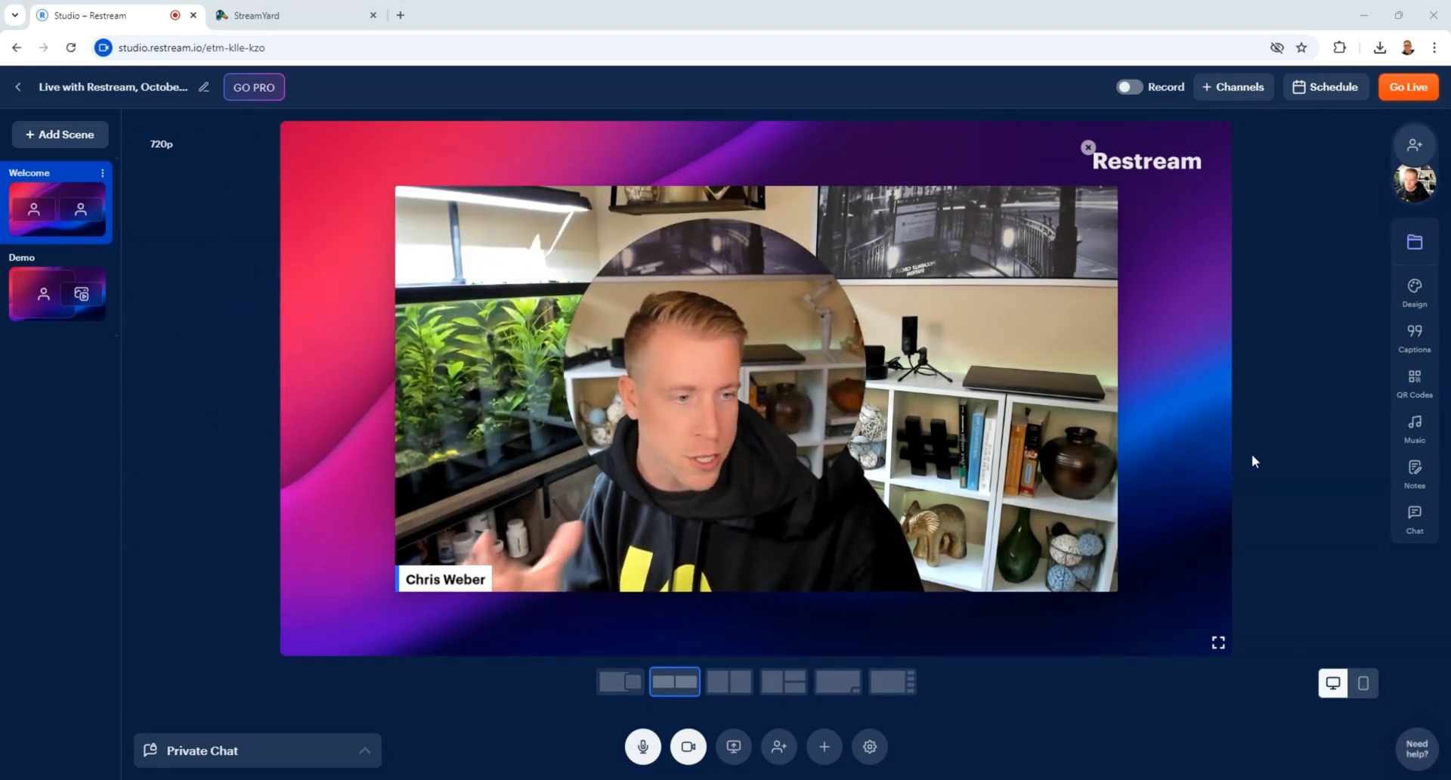
click(1415, 291)
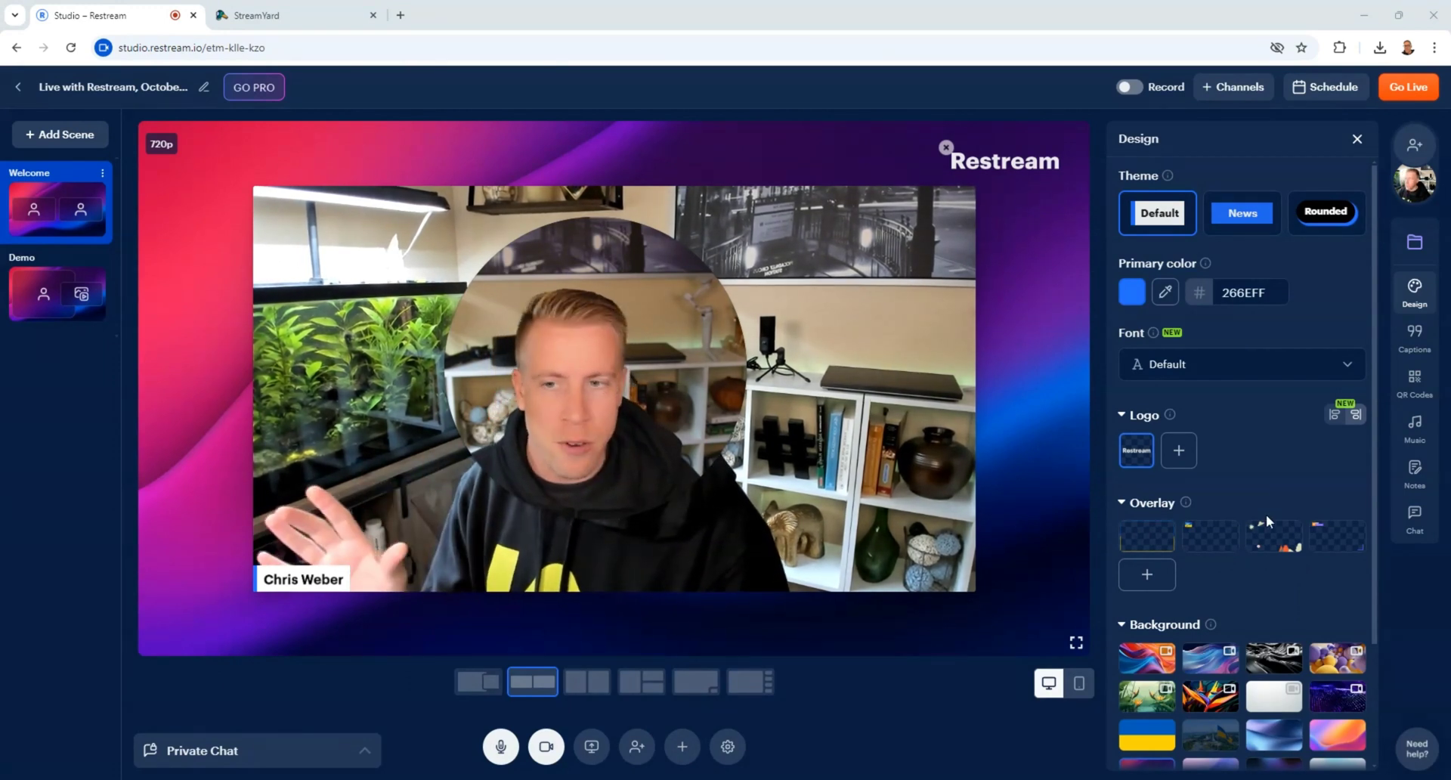
scroll(1266, 513, down, 2)
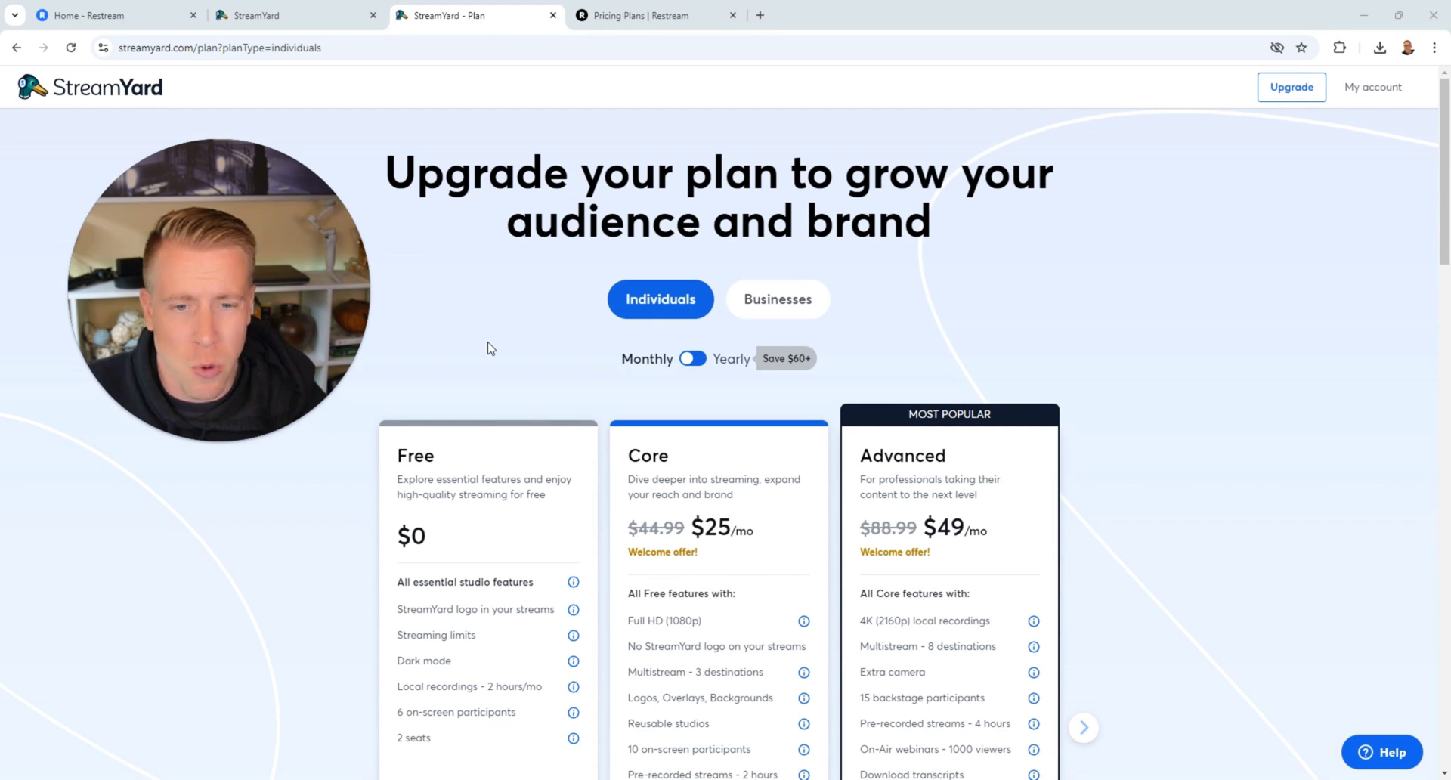
Step: Scroll through StreamYard's Free, Core and Advanced plan features, then view Restream's pricing
scroll(524, 367, down, 3)
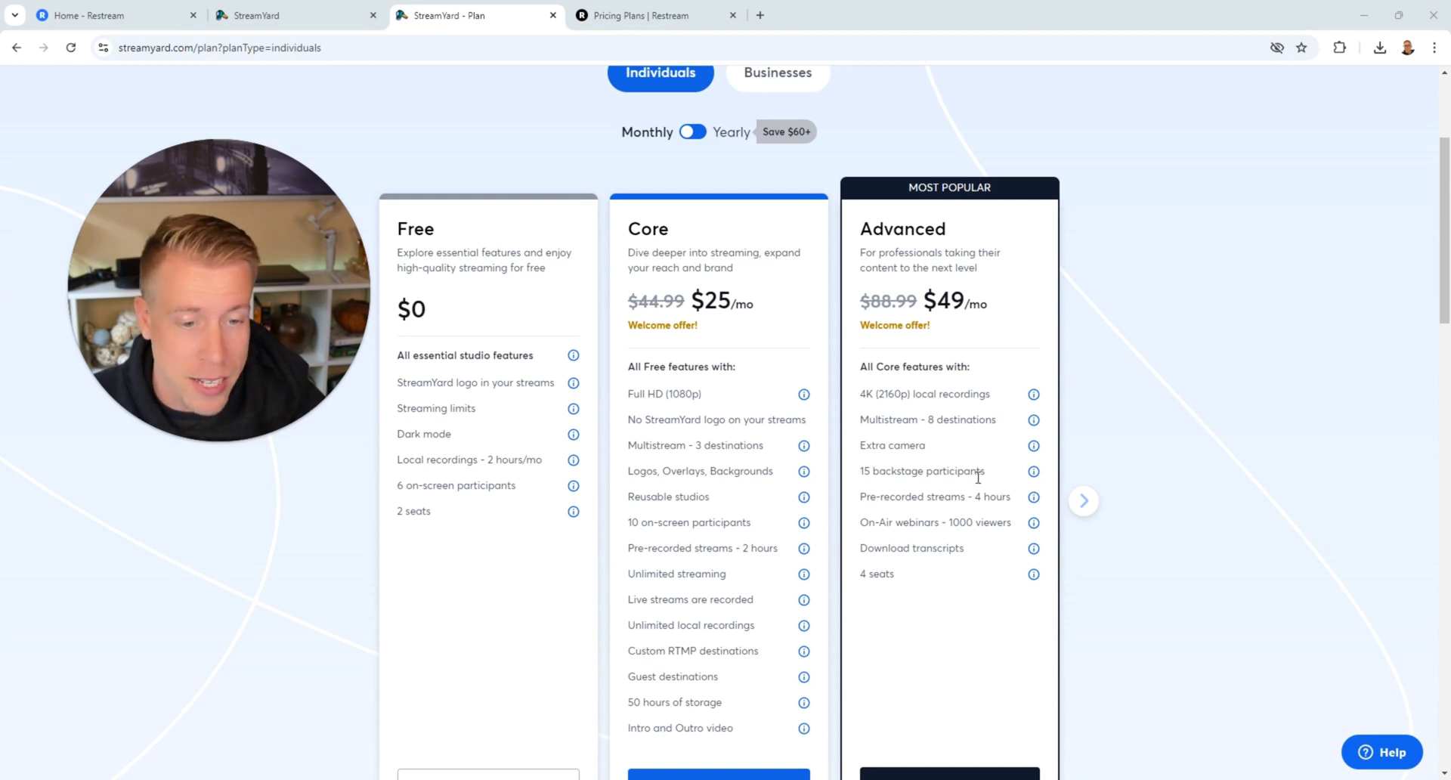
click(586, 16)
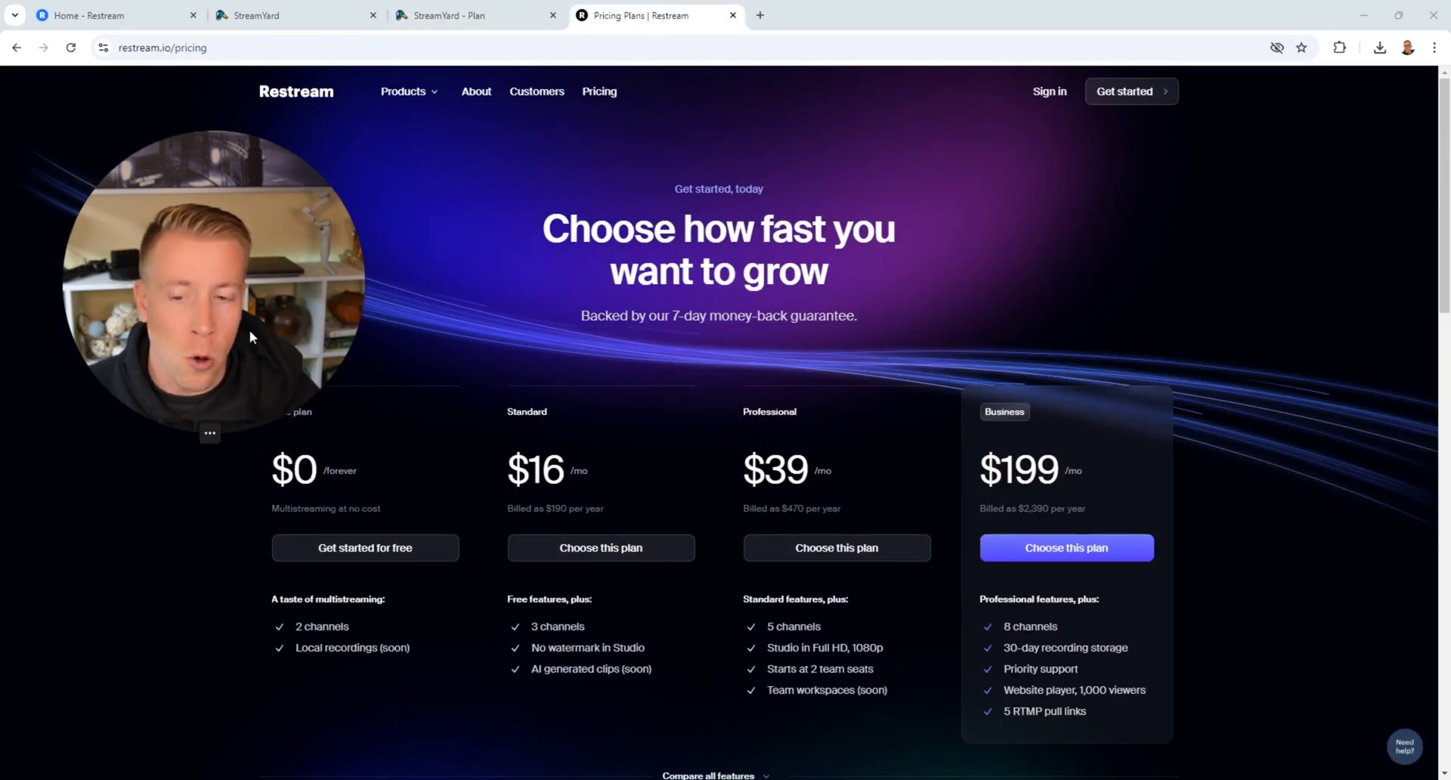
Step: Expand Restream's Compare all features table, then return to StreamYard's plans with Ctrl+Shift+Tab
drag(252, 336, 369, 573)
scroll(492, 666, down, 1)
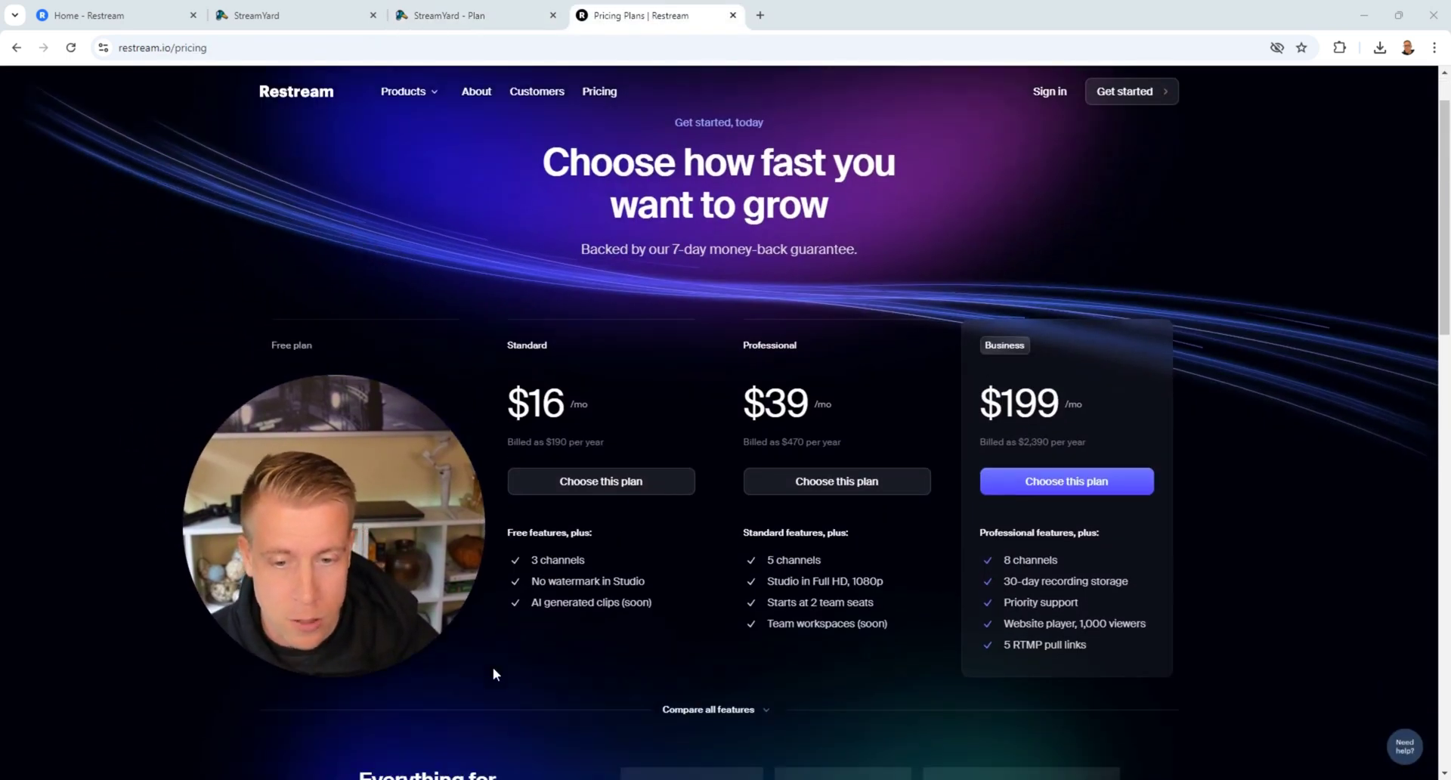
scroll(493, 666, down, 1)
drag(384, 501, 373, 333)
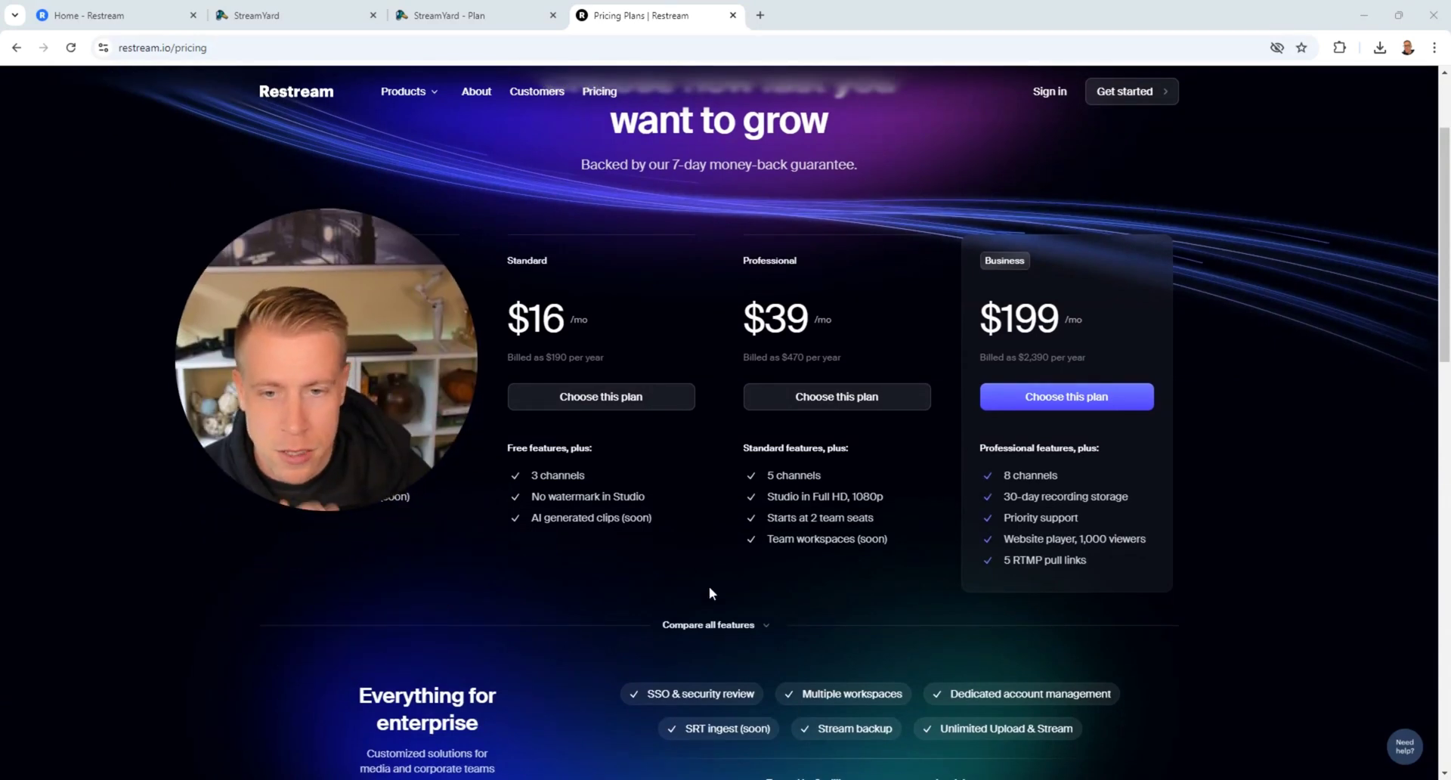
click(709, 624)
scroll(709, 624, down, 1)
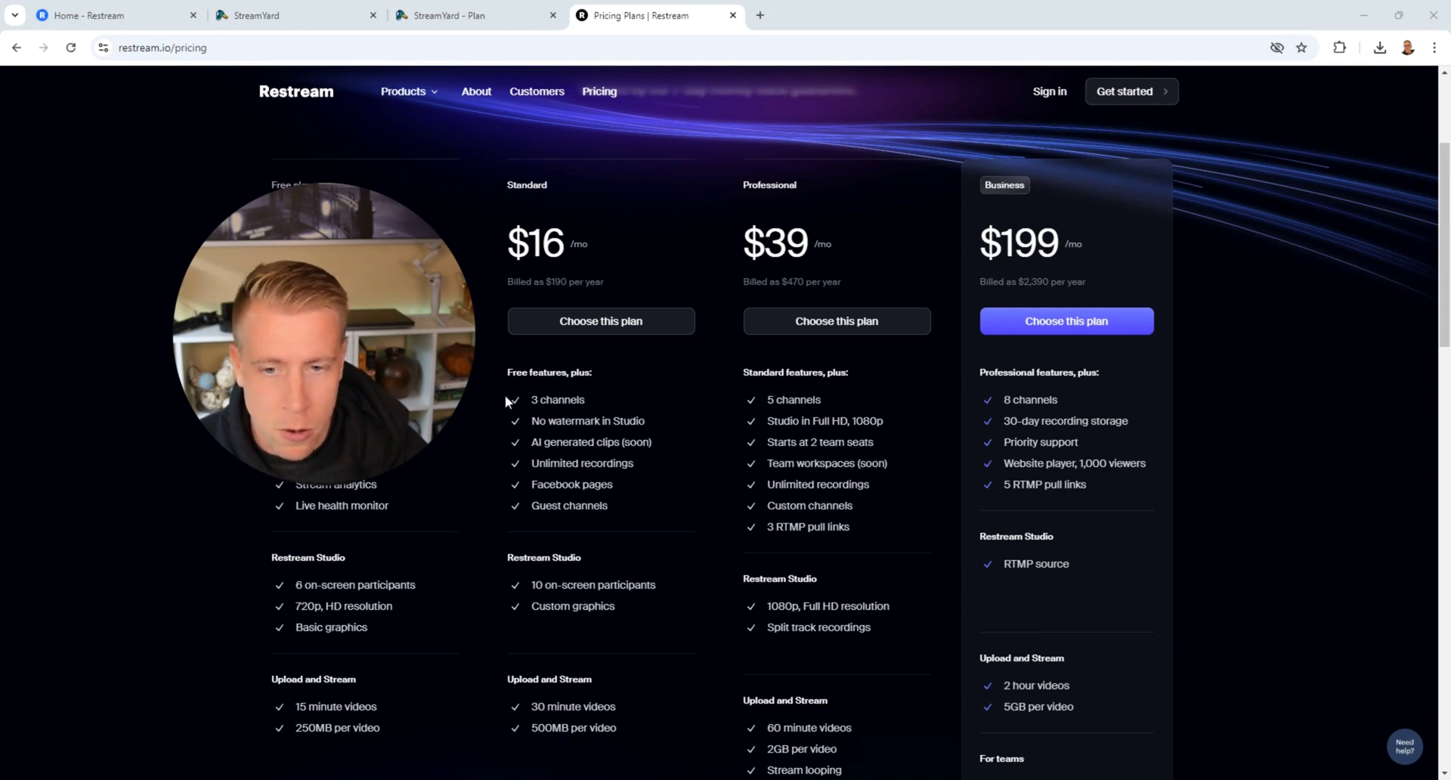
mouse_move(406, 329)
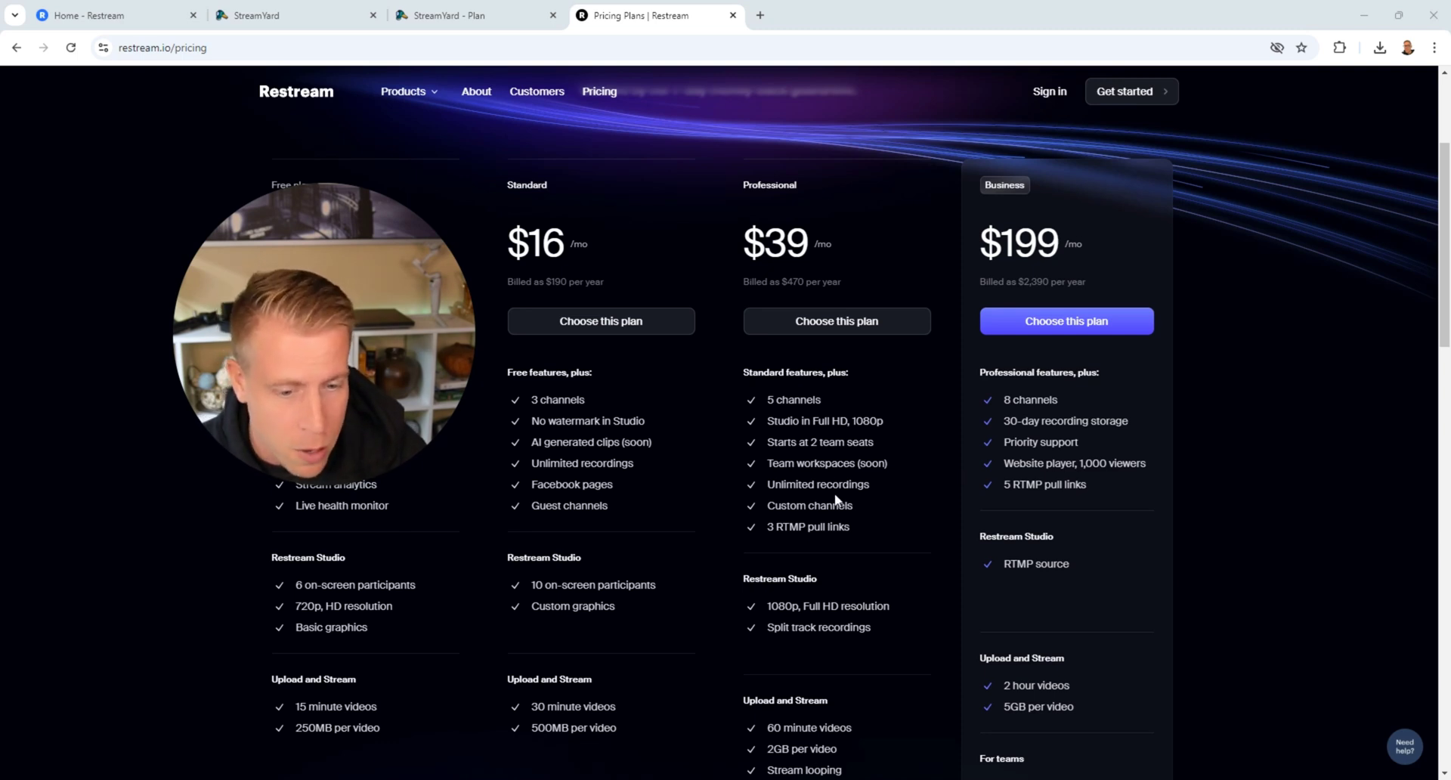
key(ctrl+shift+Tab)
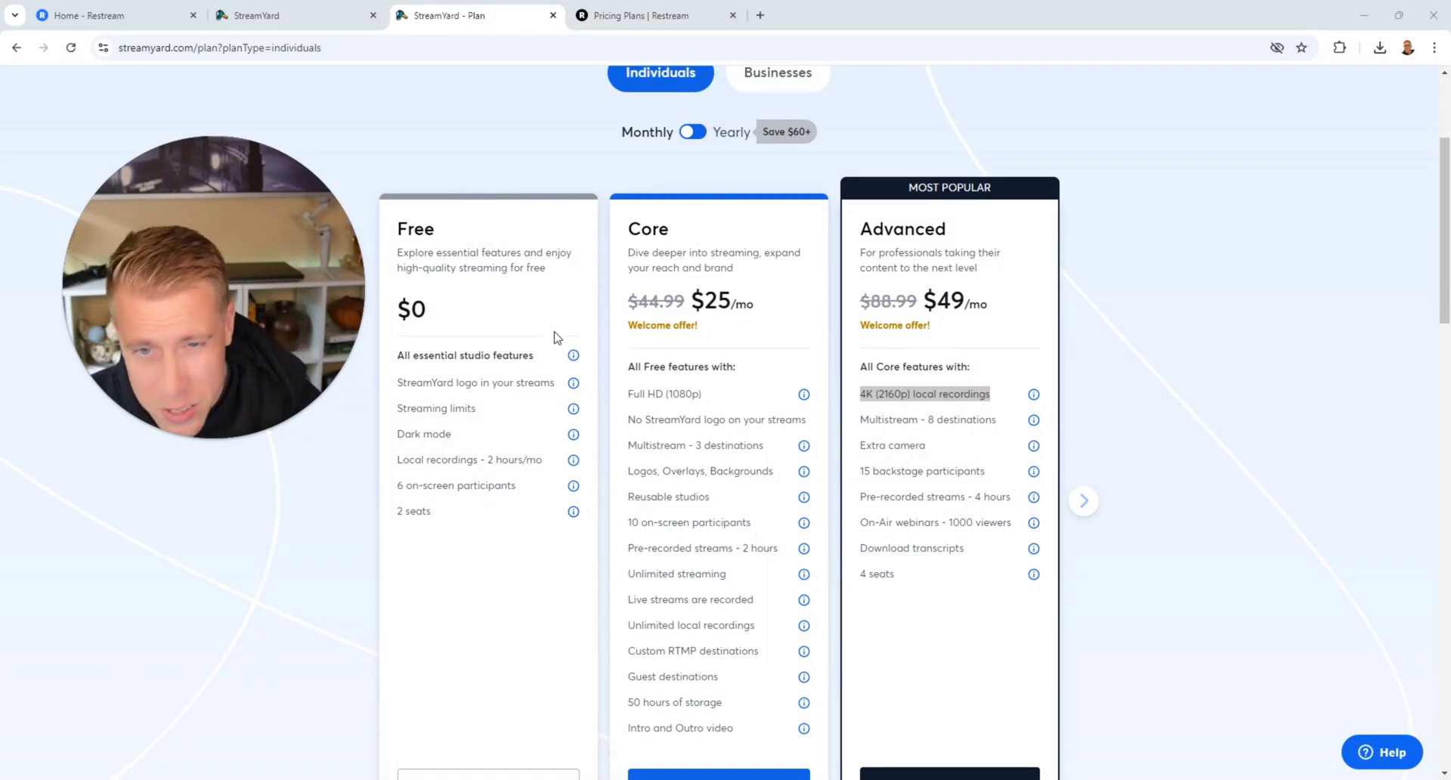
Step: Recheck Restream's Standard, Professional and Business plans against StreamYard, then return to StreamYard's home page
scroll(575, 378, up, 1)
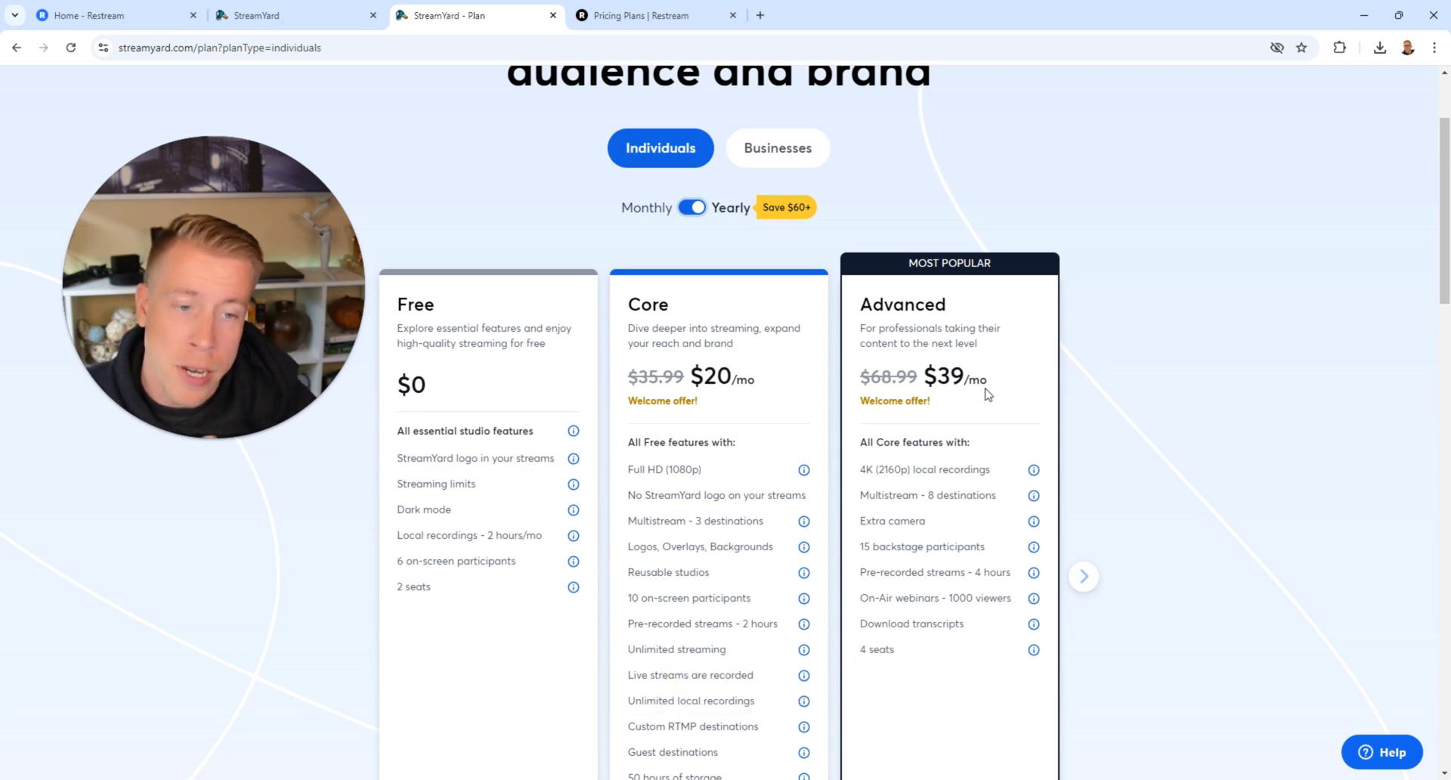
click(649, 16)
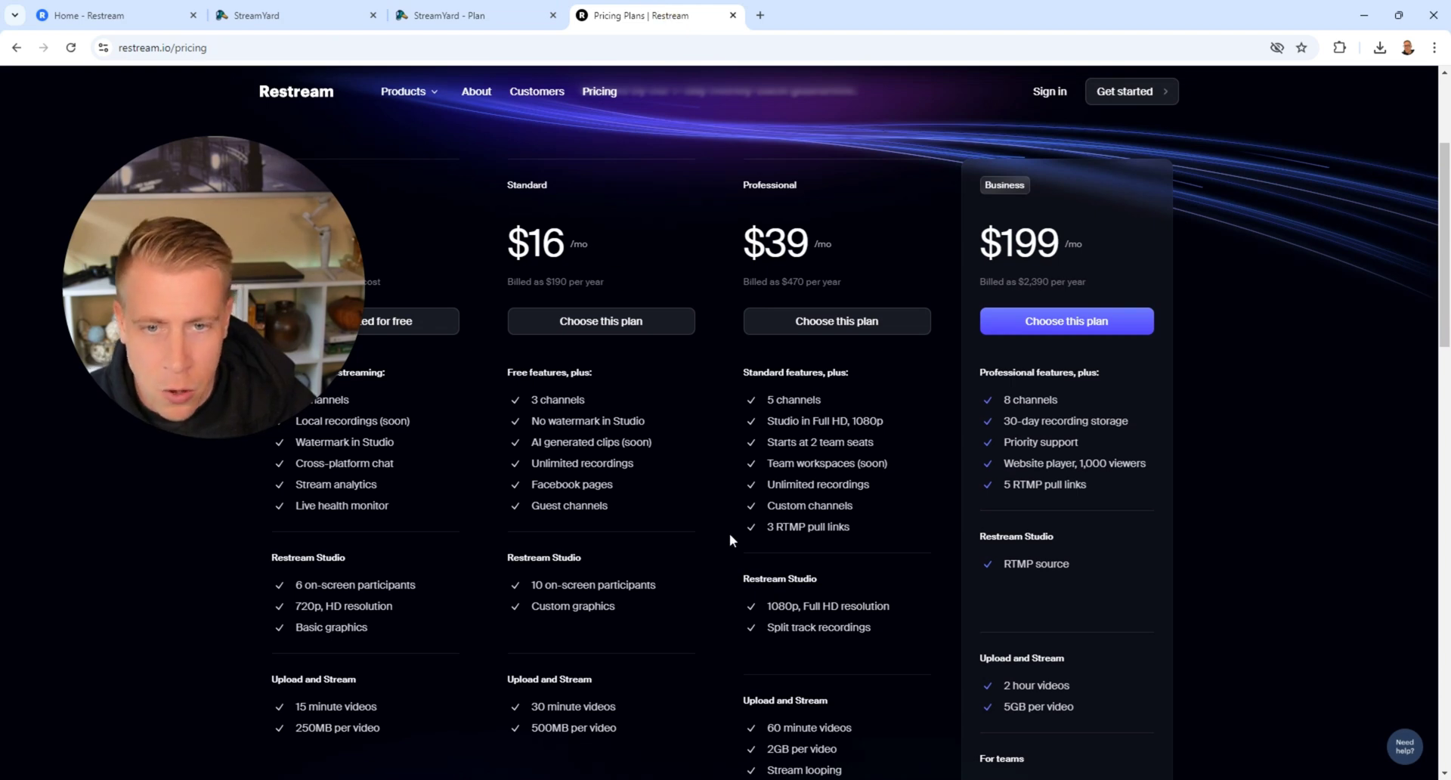
scroll(728, 533, down, 5)
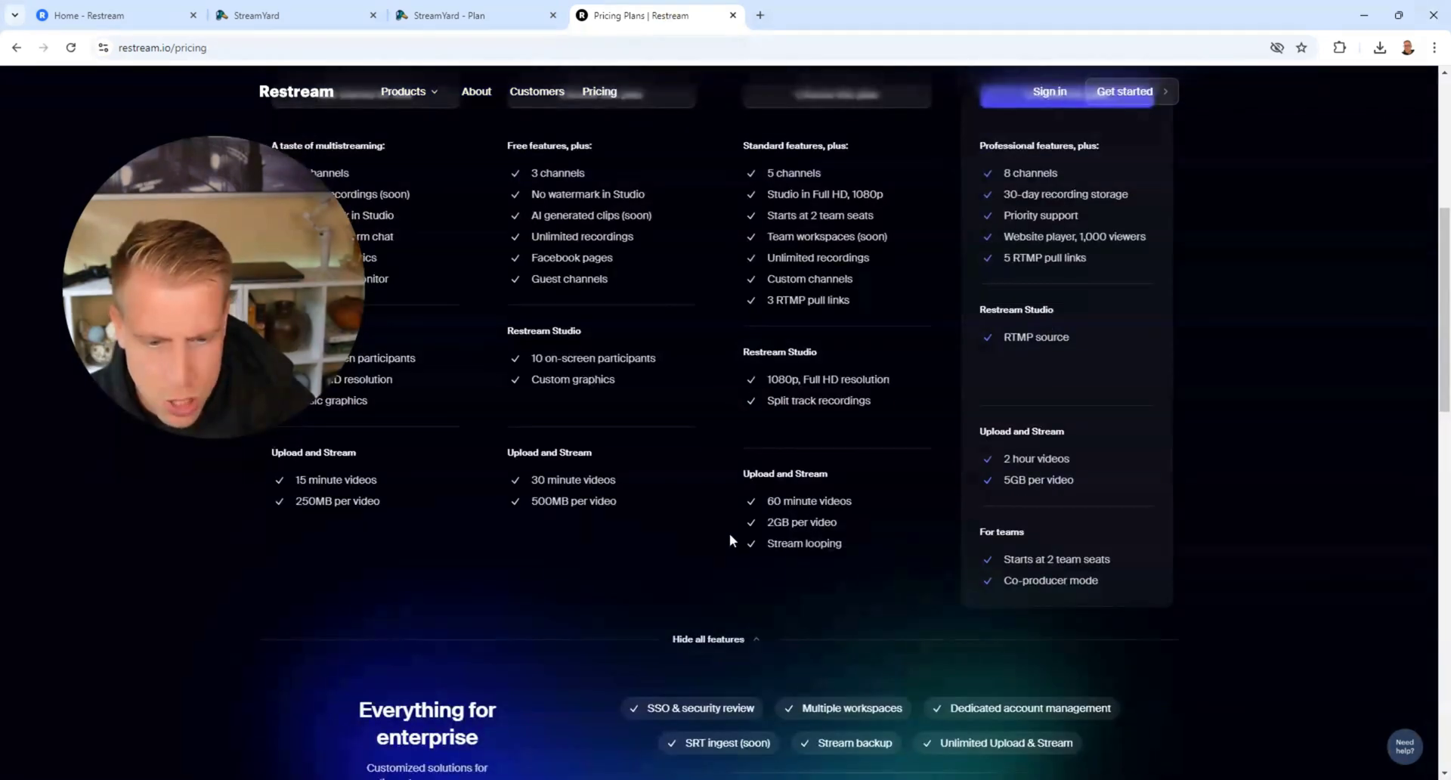
scroll(845, 423, up, 5)
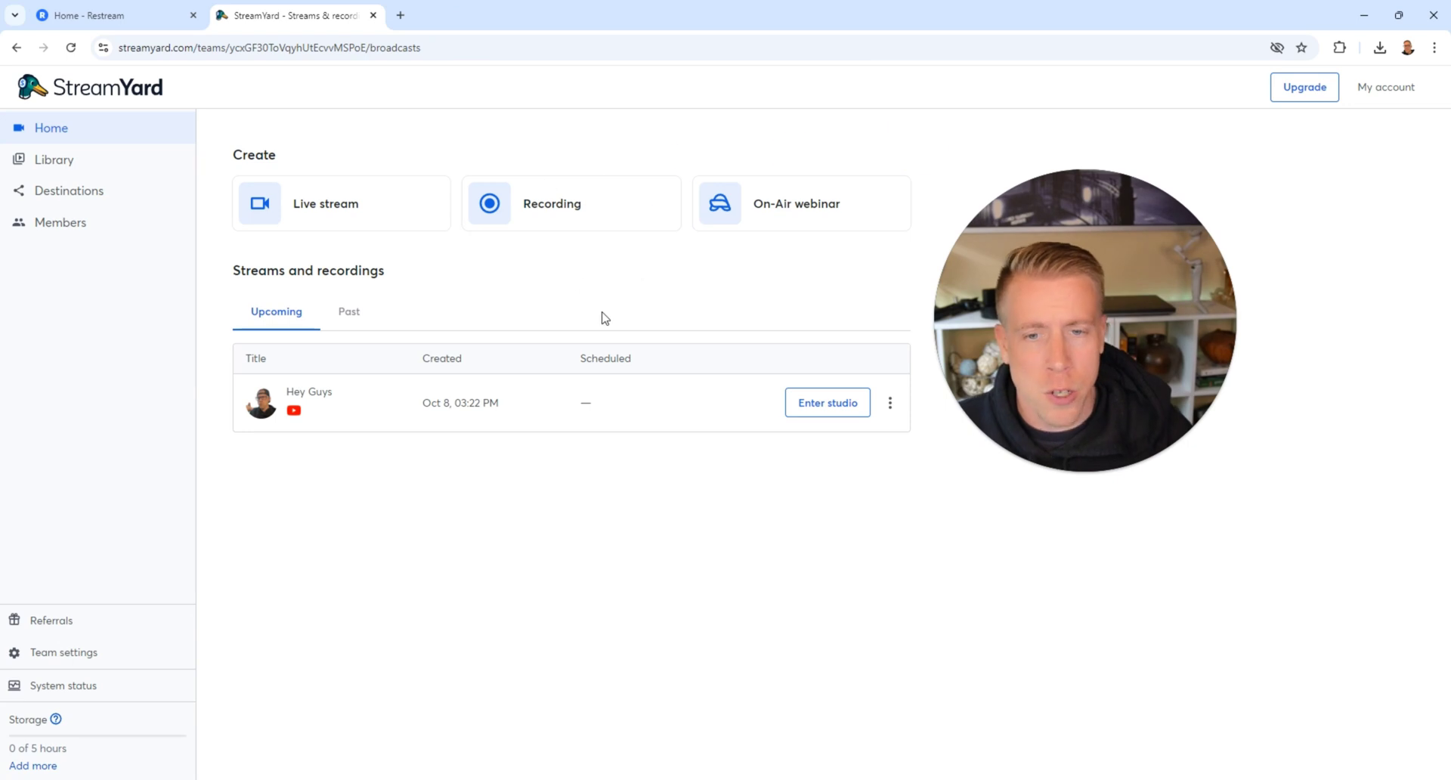
Step: Create a new Recording titled 'Test Recording' and open it in the studio
click(578, 200)
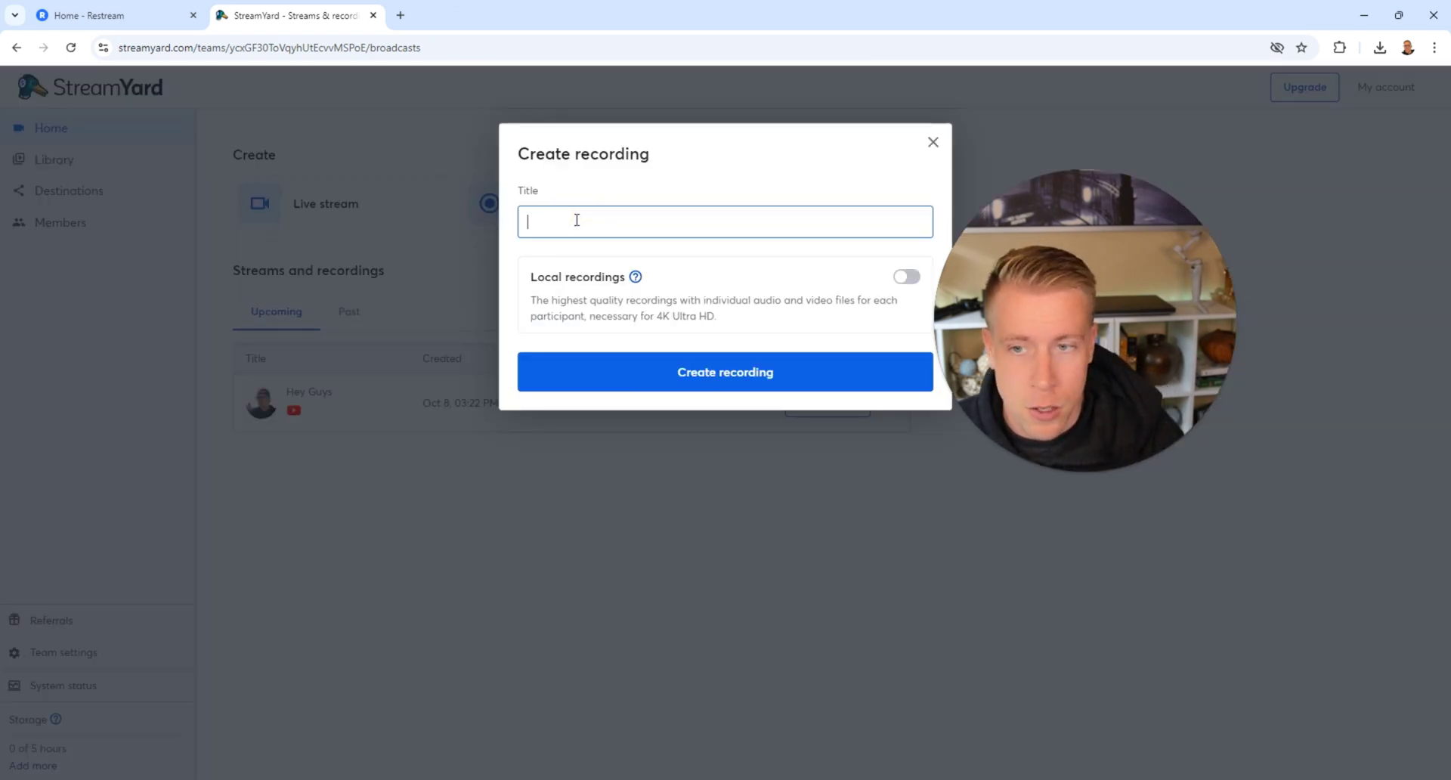
text(T)
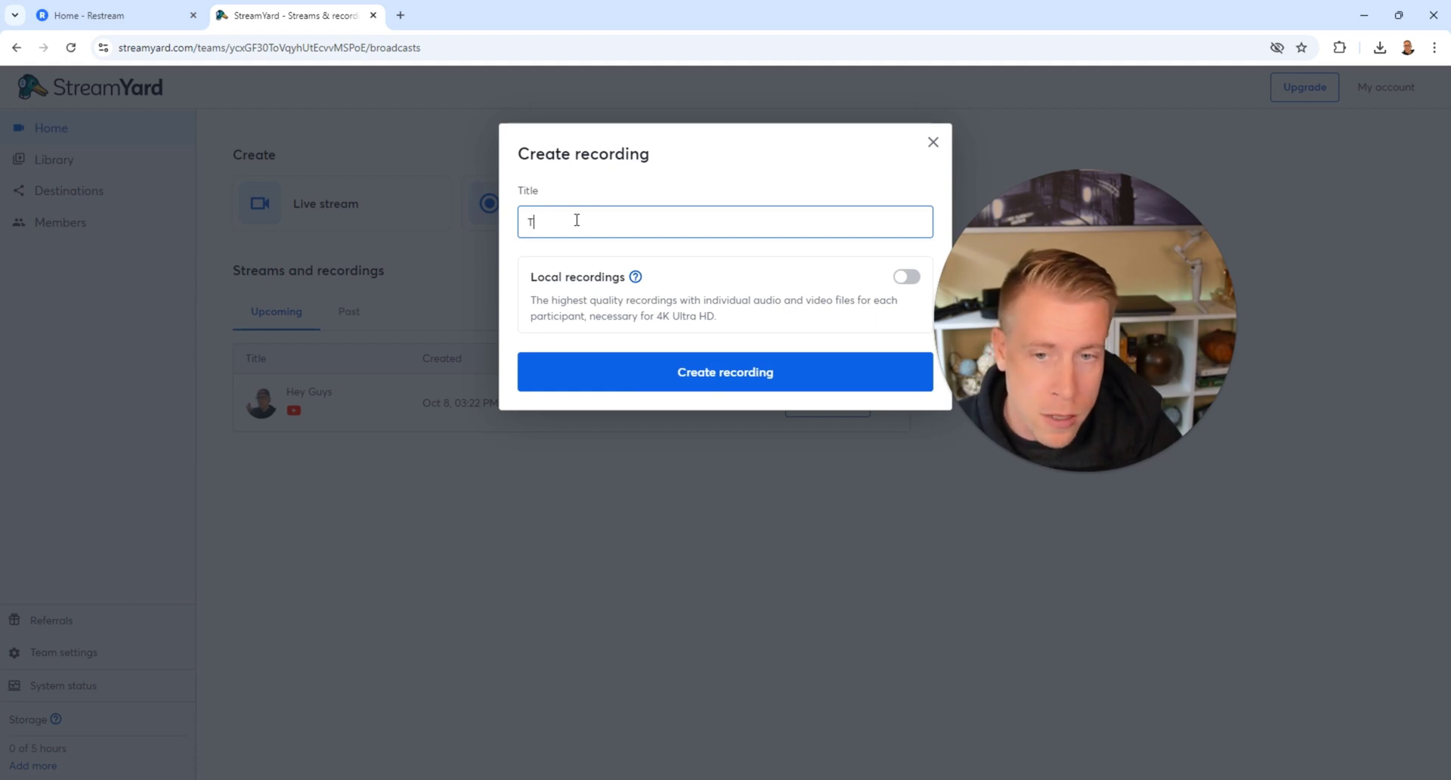
text(est Recording)
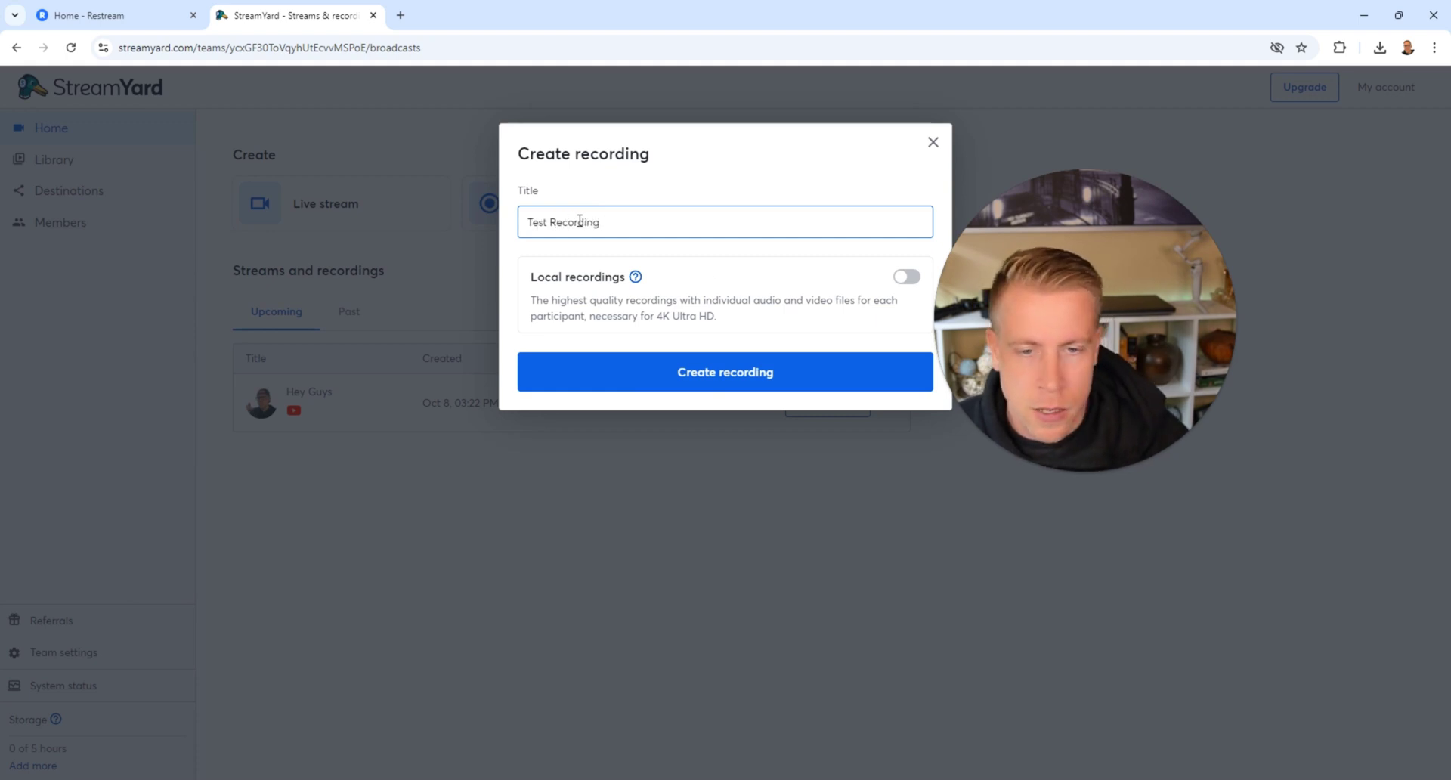
click(737, 376)
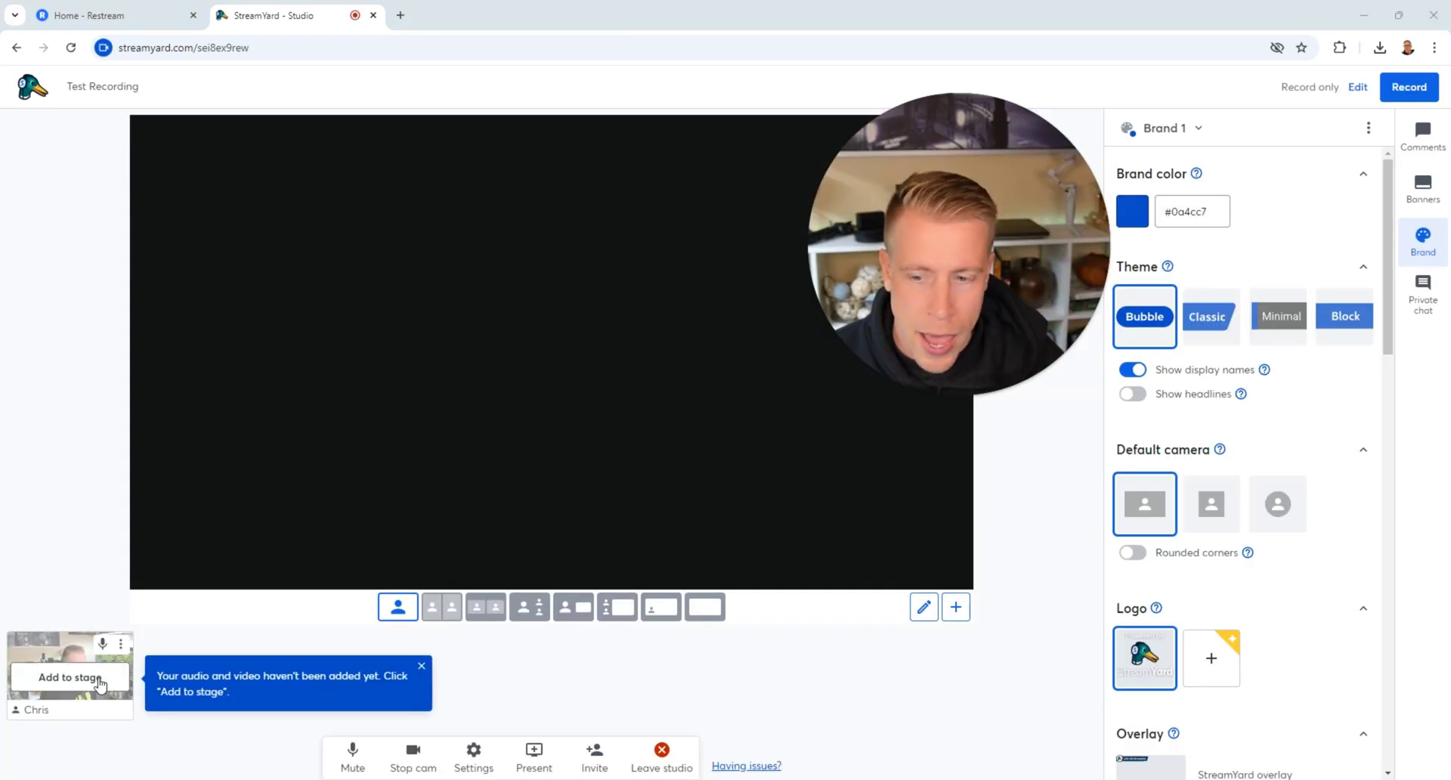
Step: Add your camera to stage and screen-share the Home - Restream Chrome tab into the studio
click(99, 684)
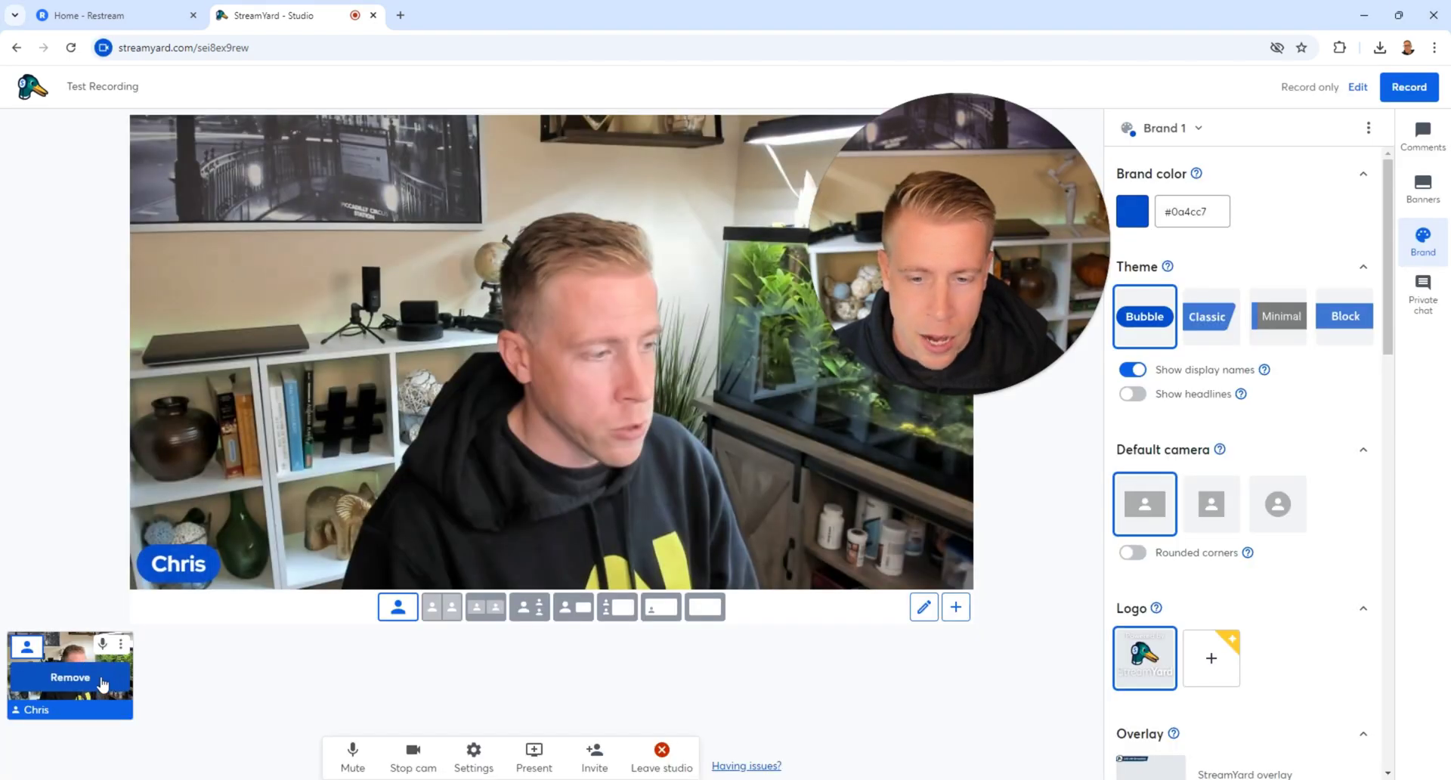
click(525, 757)
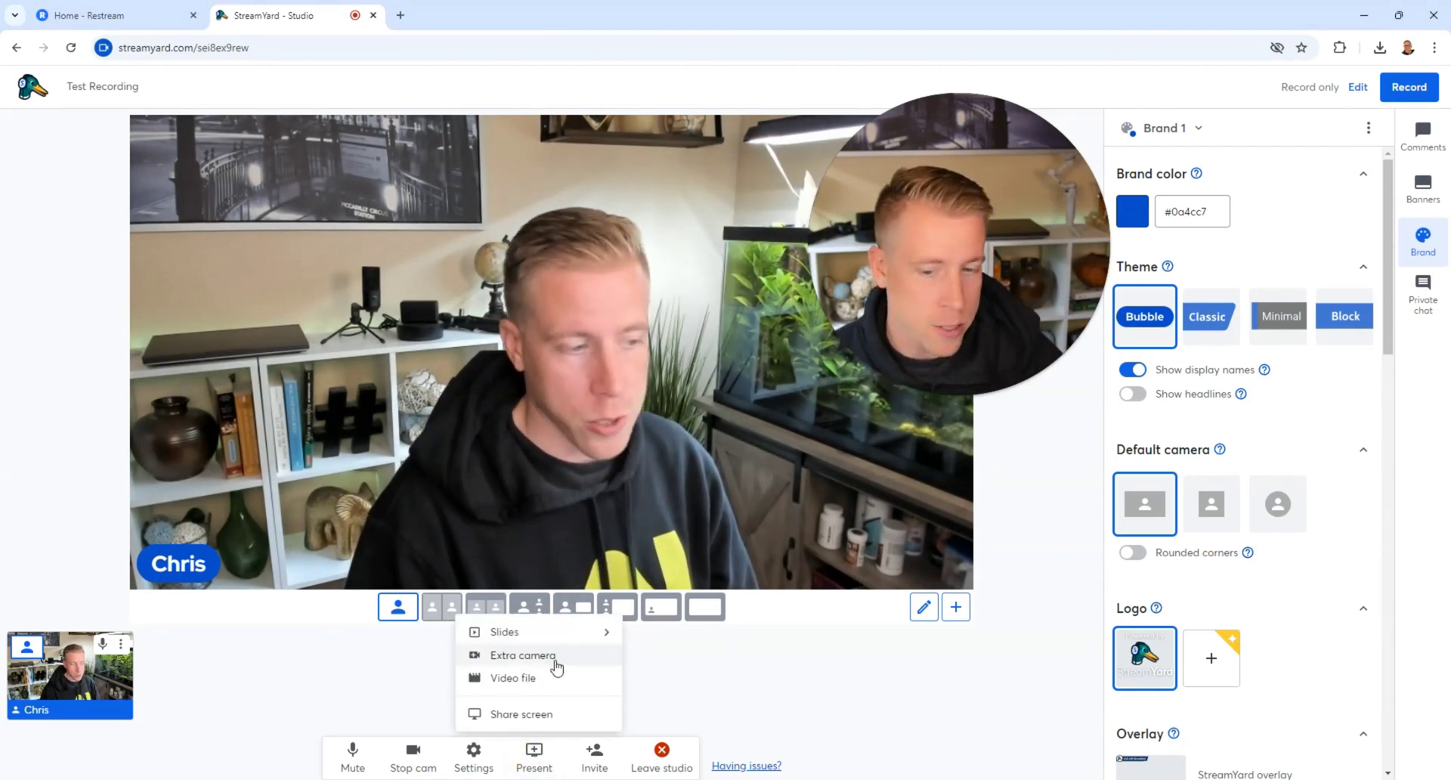
click(562, 716)
click(664, 532)
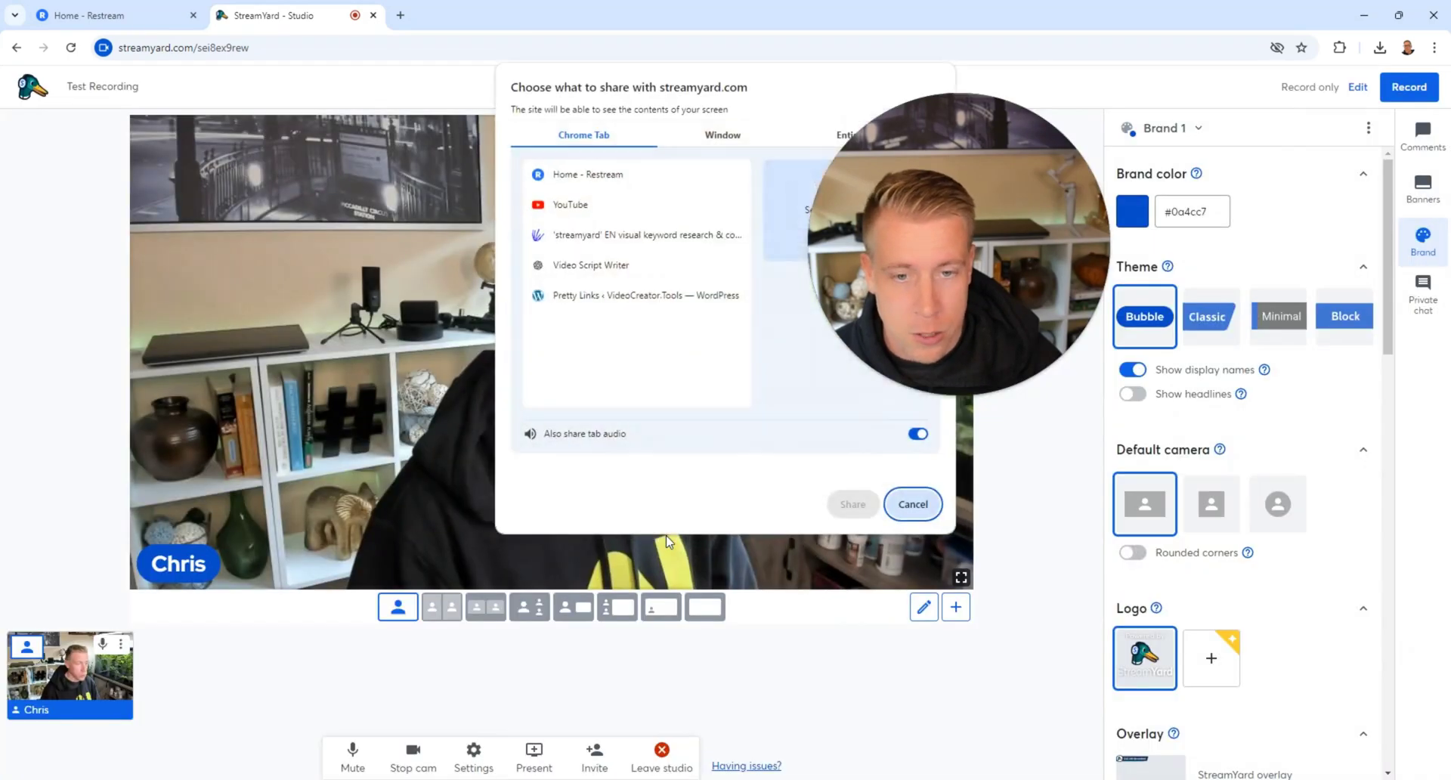
click(577, 172)
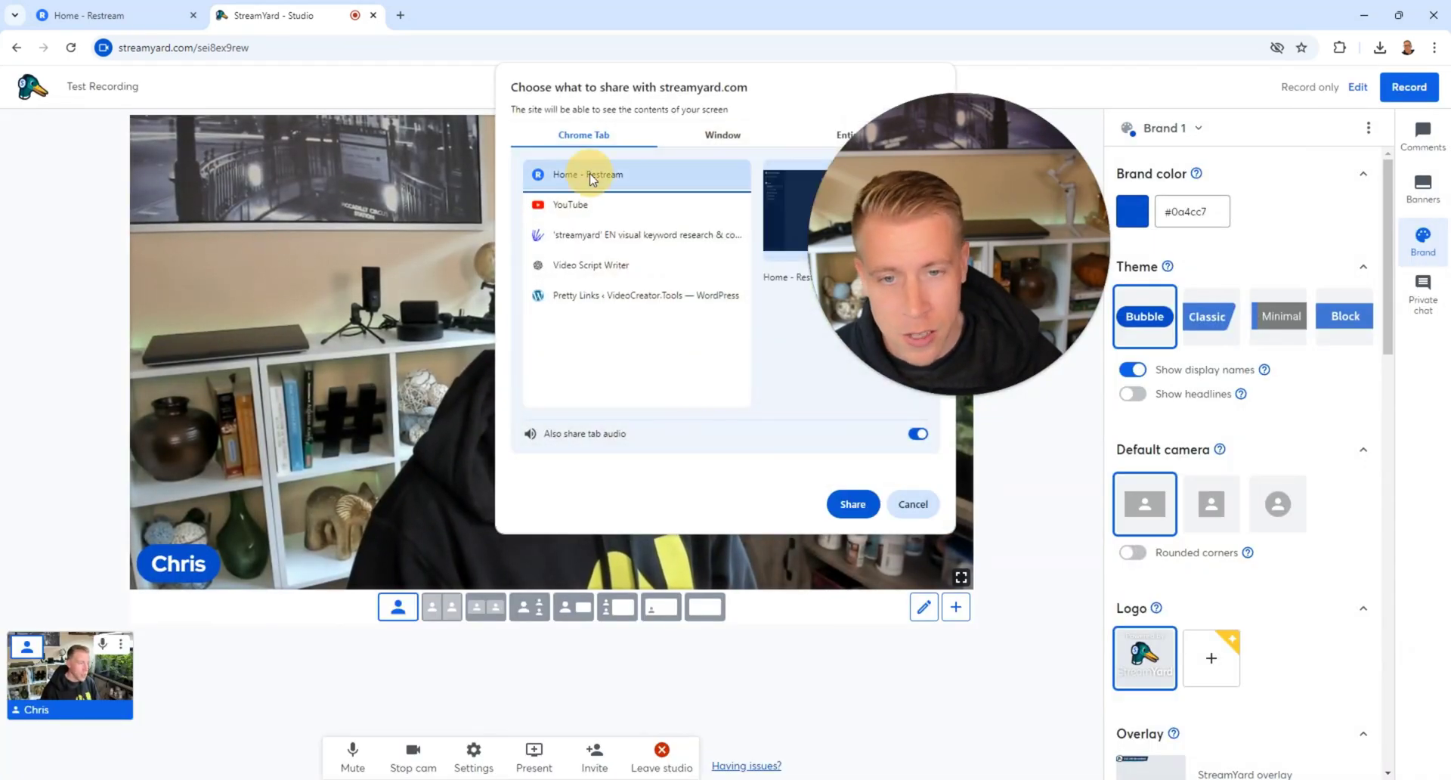
click(845, 509)
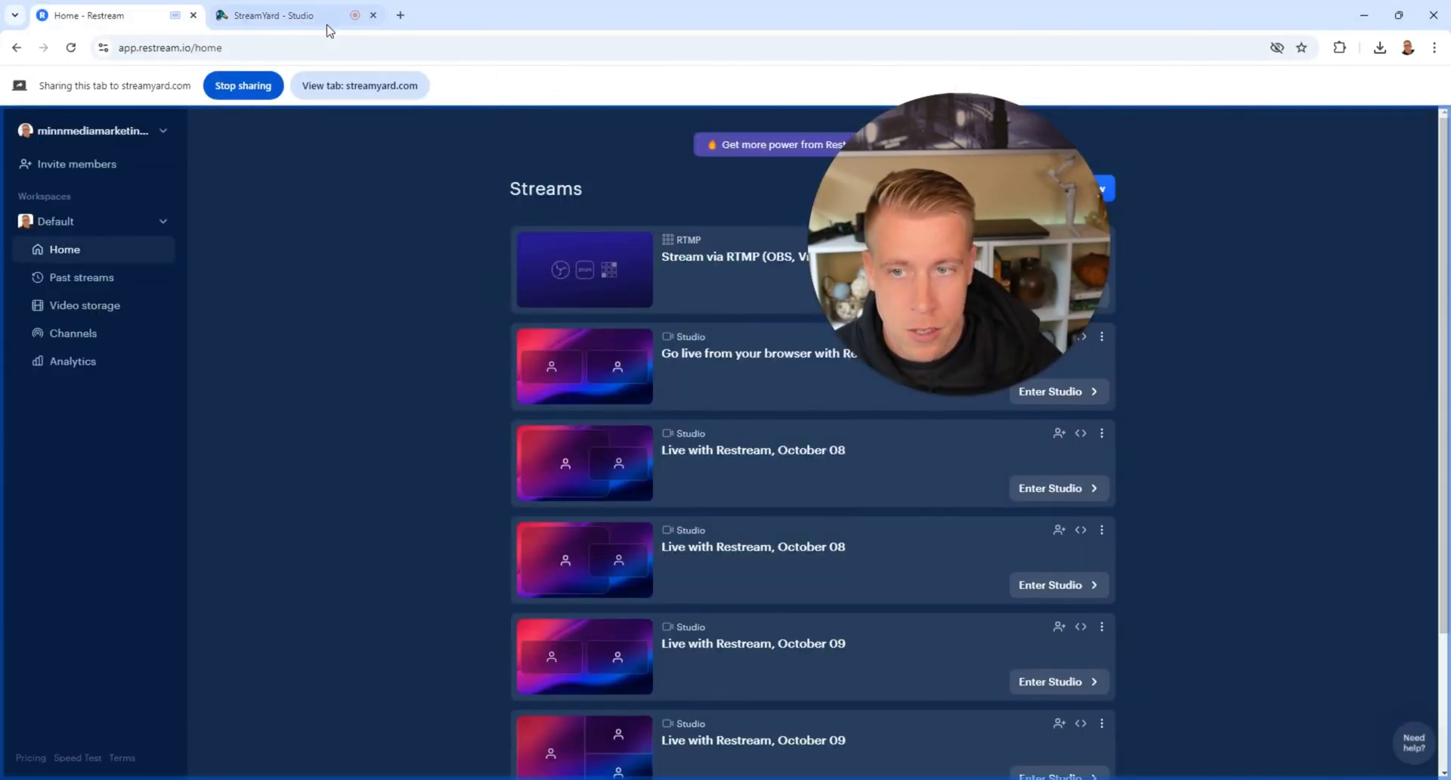
Step: Return to the studio, open the Comments panel, and glance at the Restream home tab
click(323, 18)
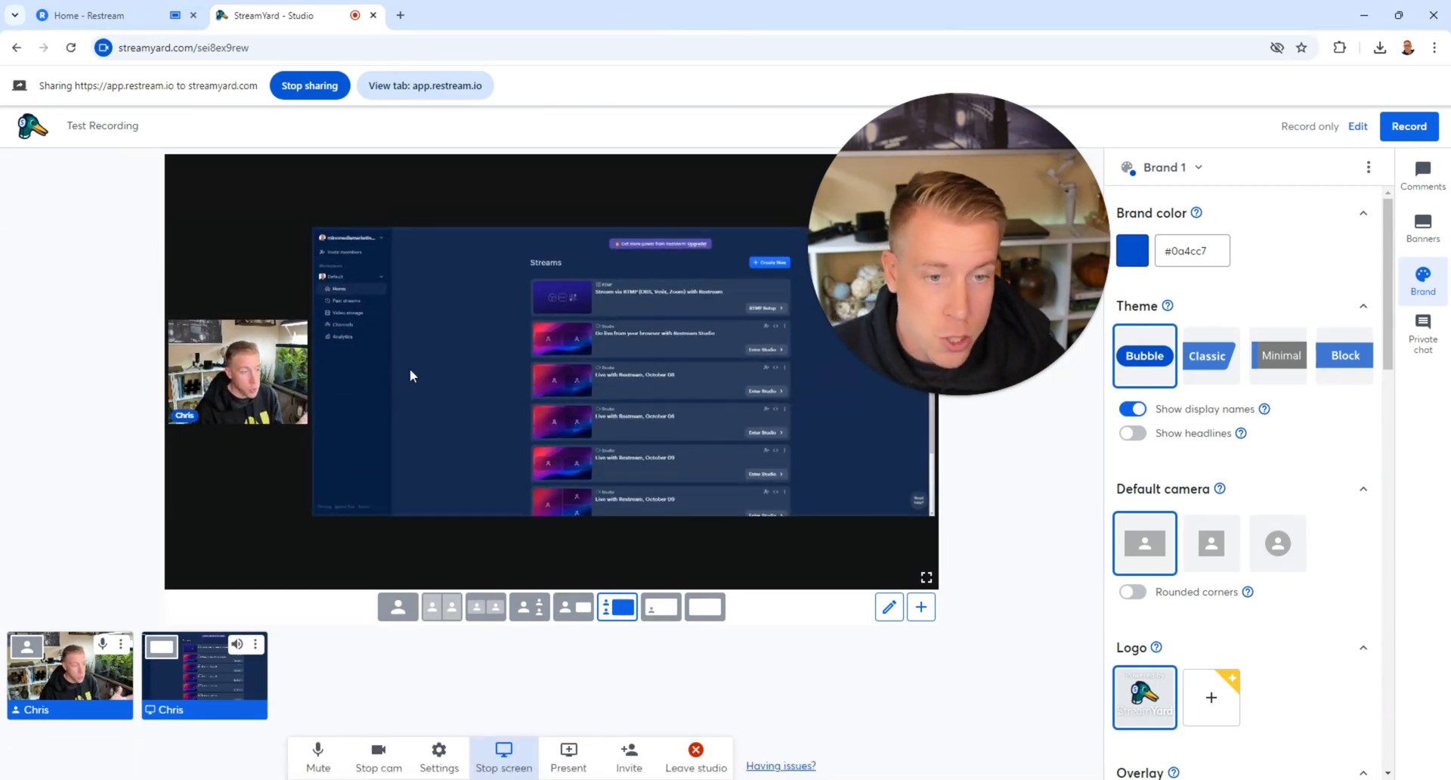
click(1421, 178)
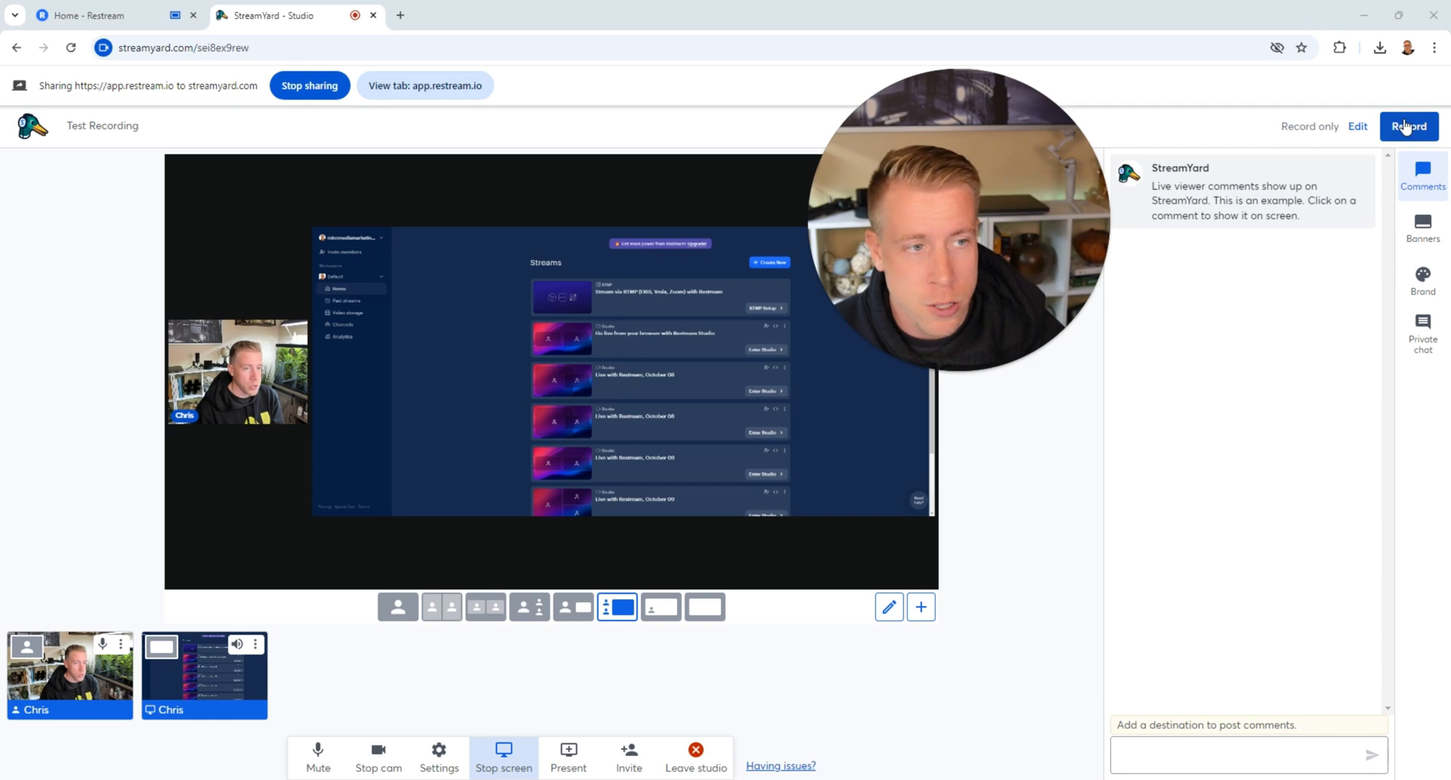
click(140, 17)
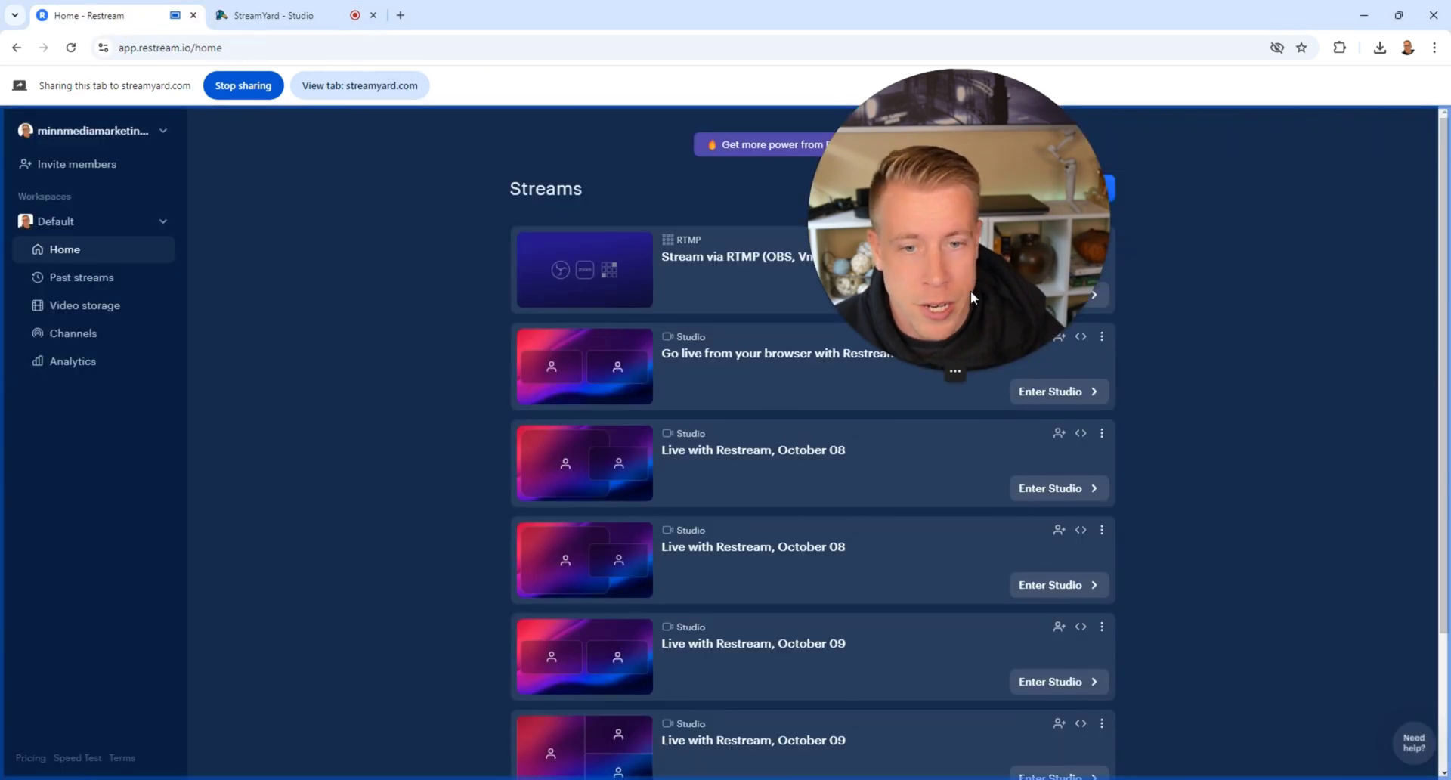
click(272, 15)
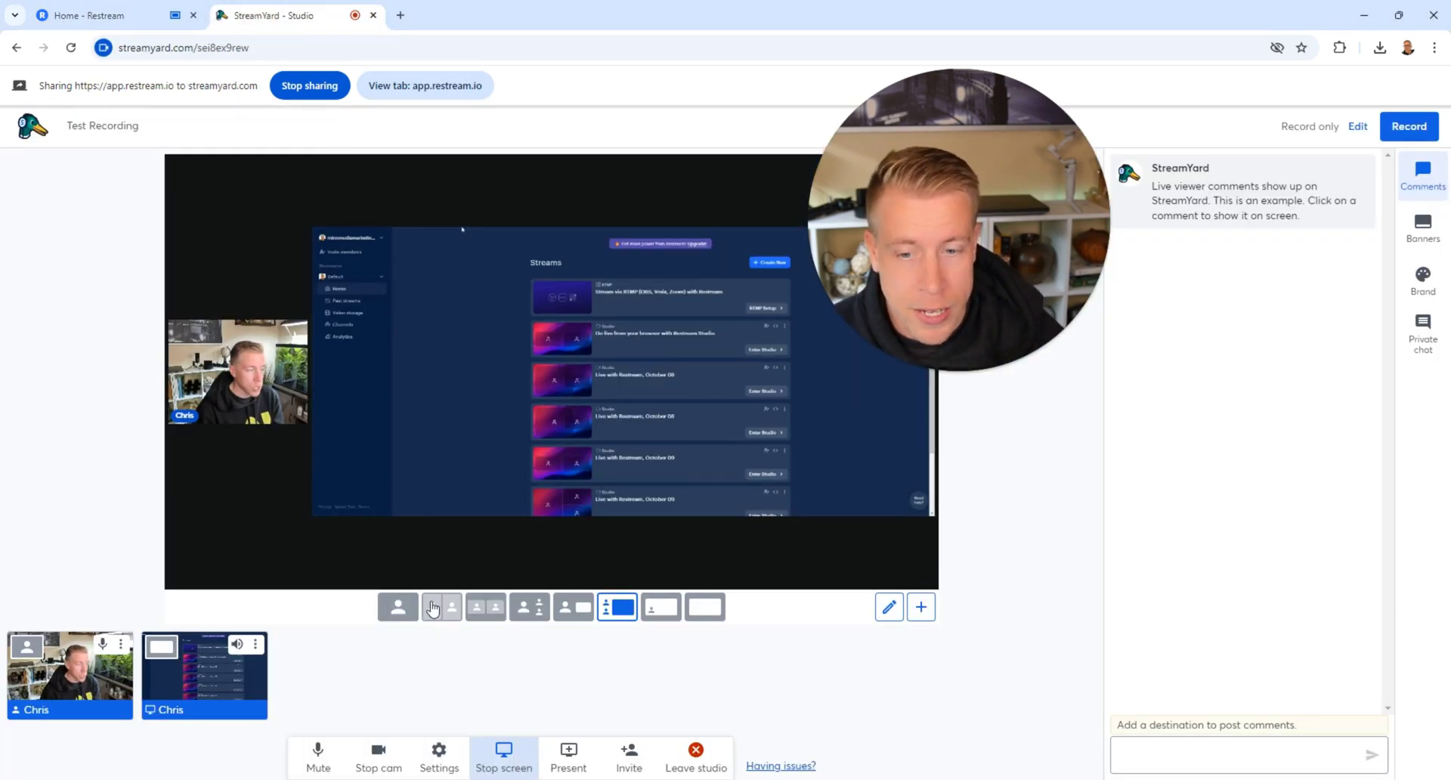
Step: Try the solo camera layout, then make the shared Restream screen fill the stage
click(396, 608)
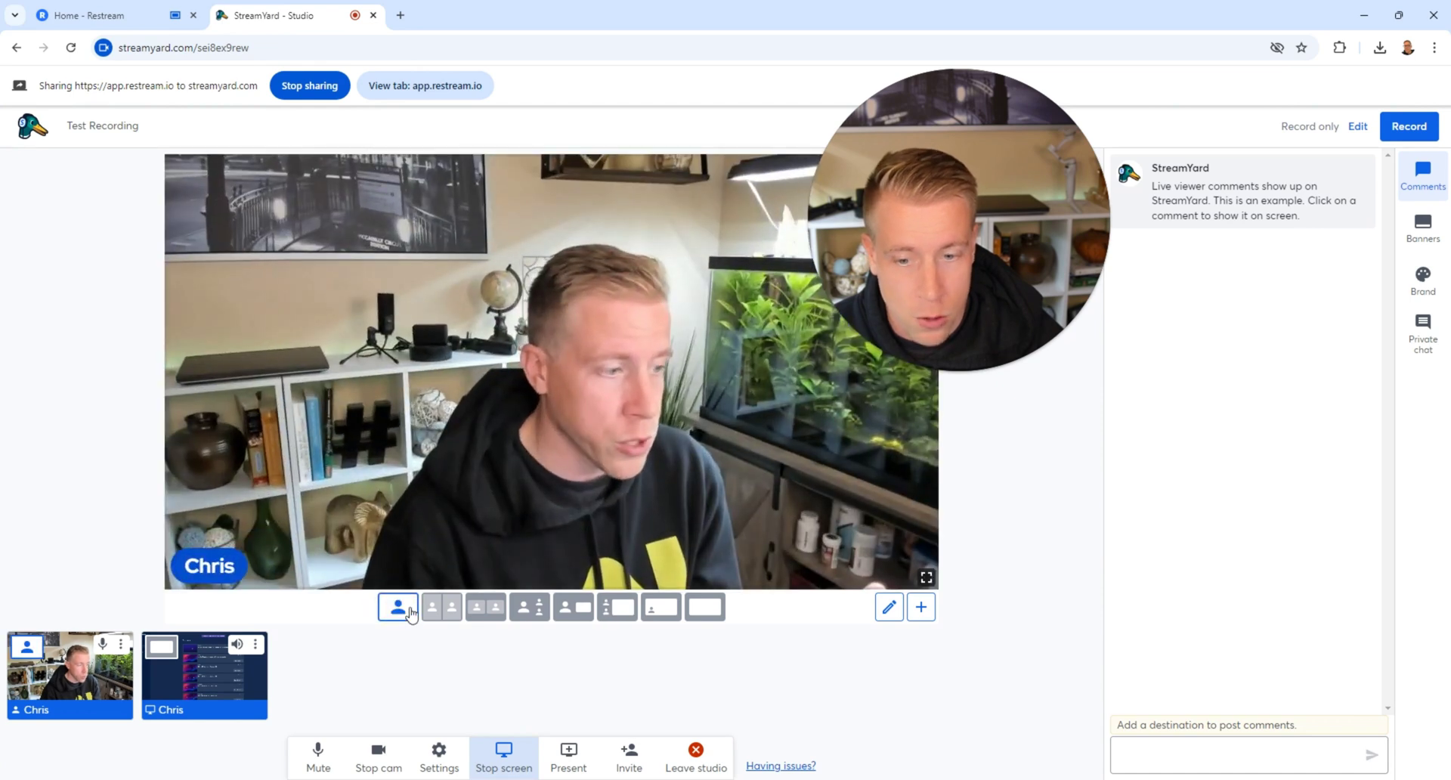
mouse_move(198, 661)
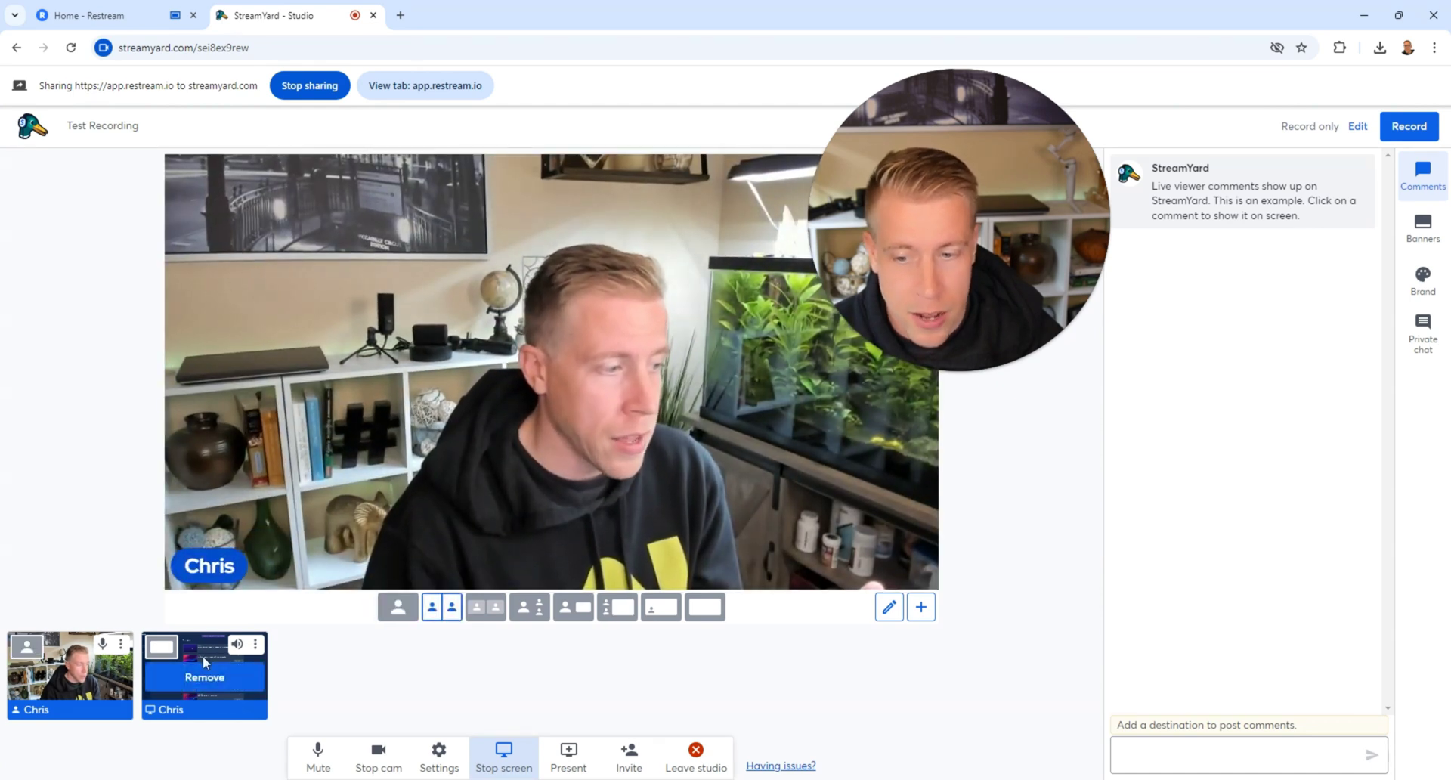
click(161, 646)
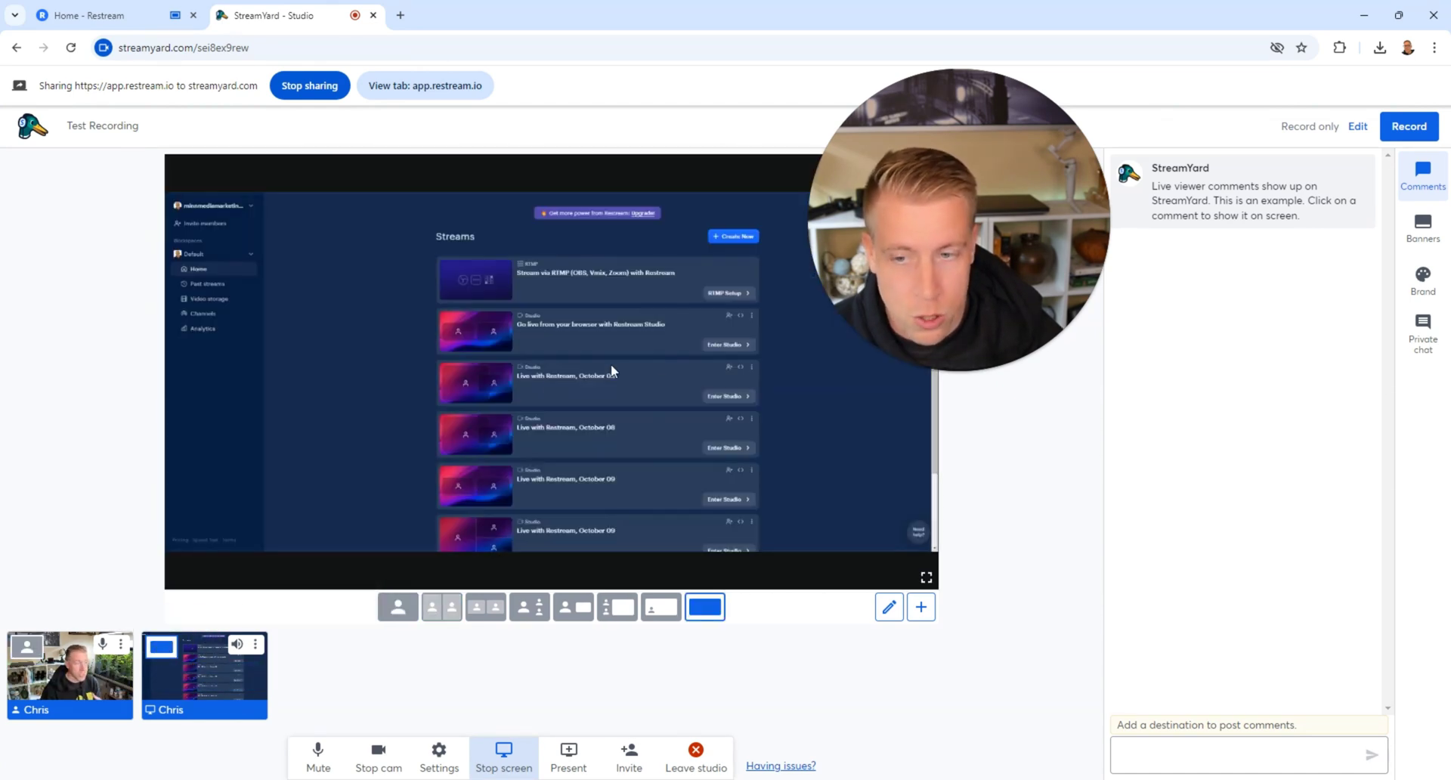
mouse_move(885, 270)
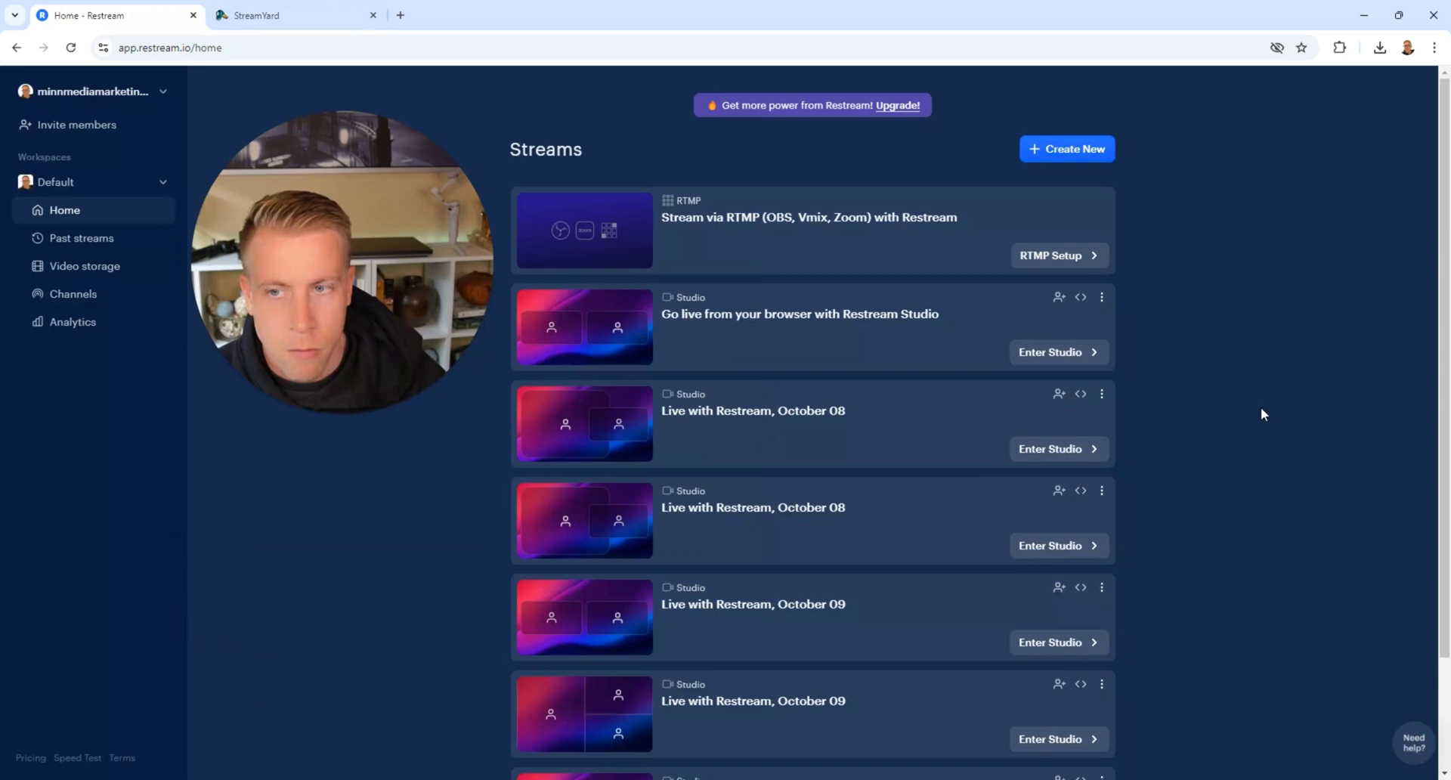
Step: Create a new Restream session set to Record Audio & Video only, without going live
click(1068, 151)
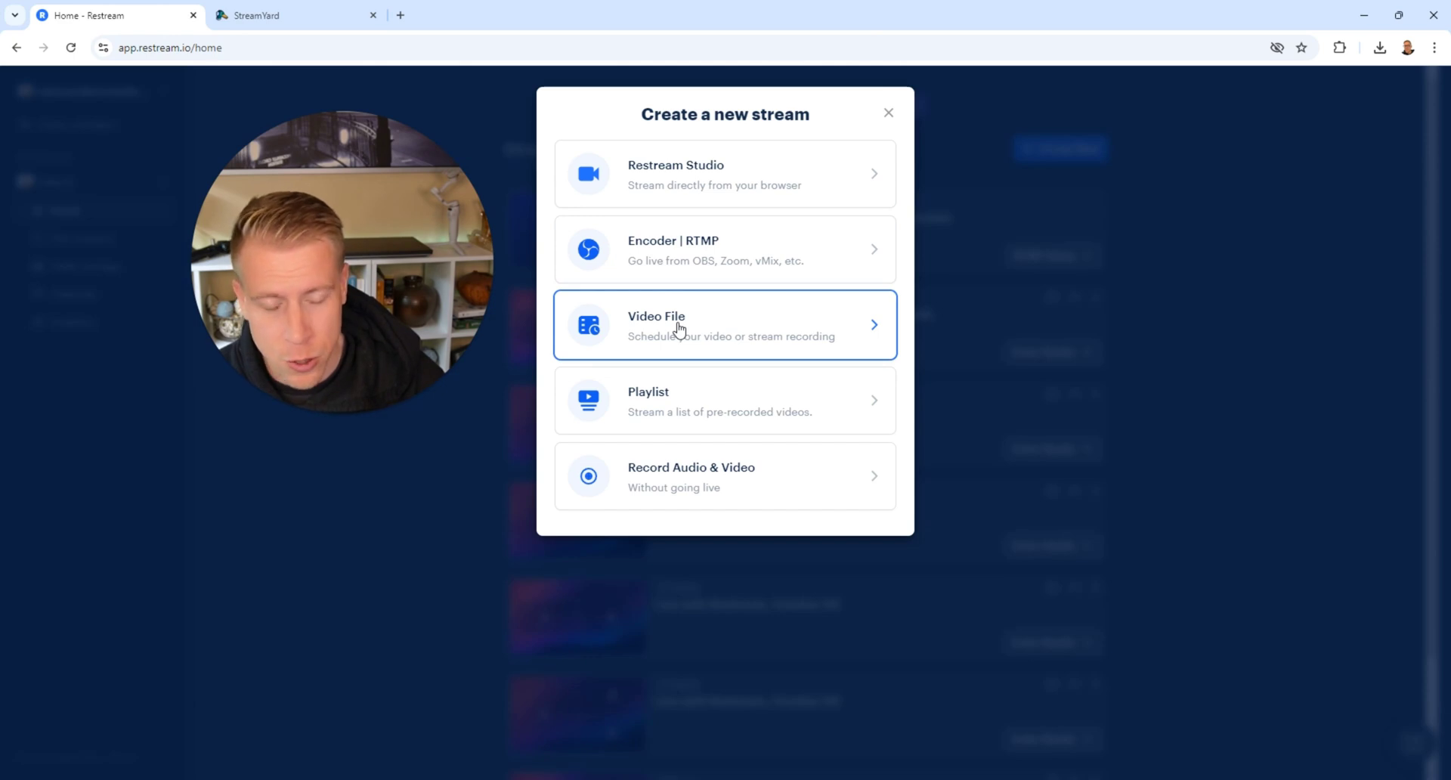
click(738, 491)
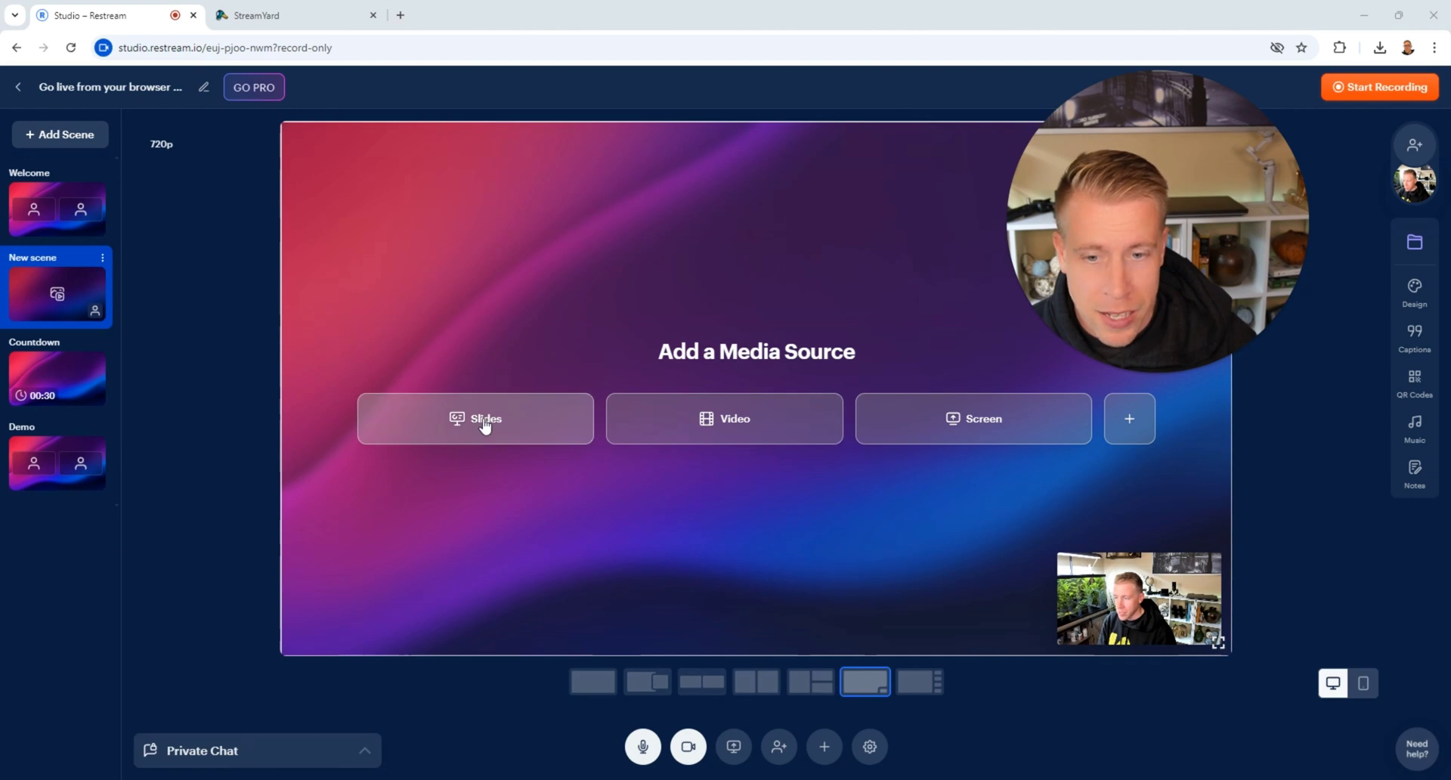
Step: Share the StreamYard Chrome tab as a screen source and use the Picture in Picture layout
click(956, 420)
click(840, 502)
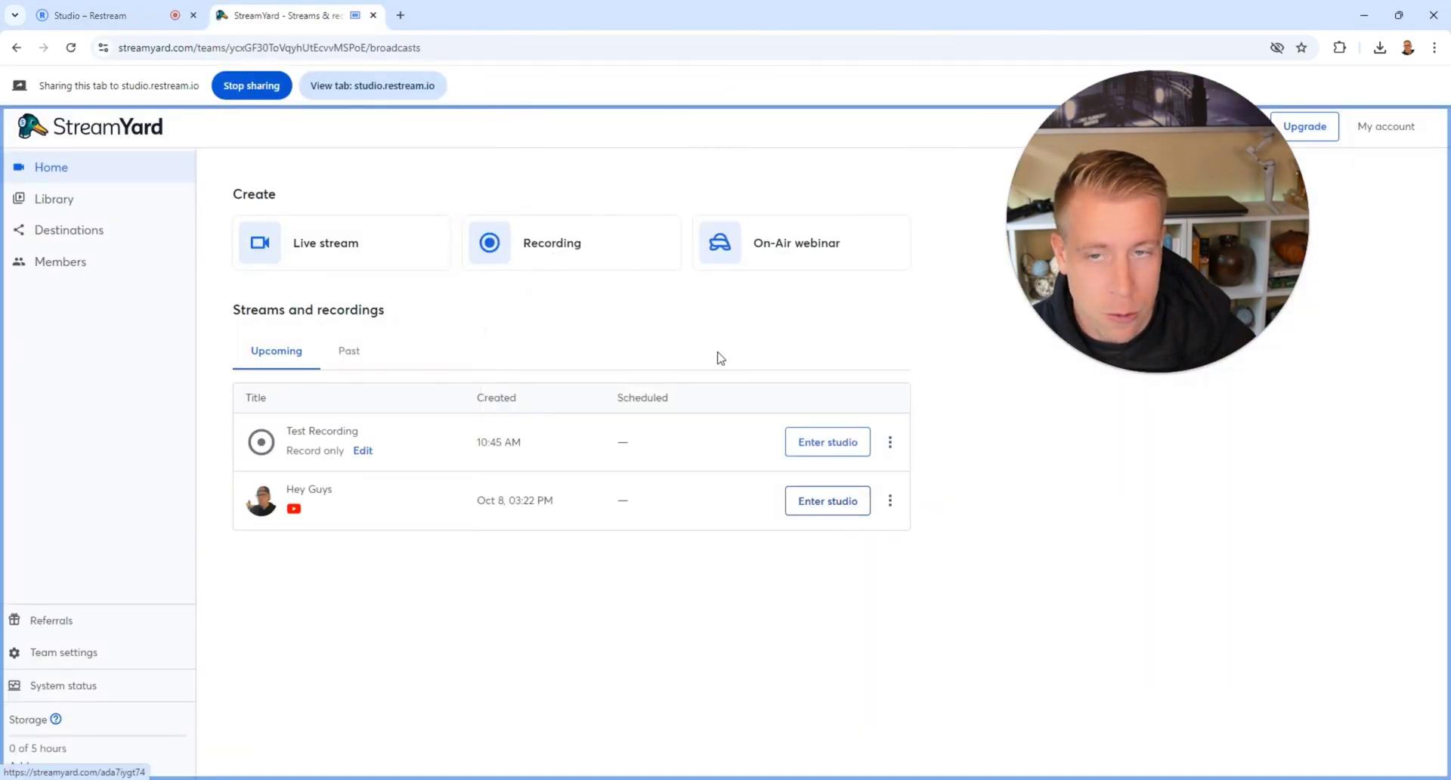
click(112, 14)
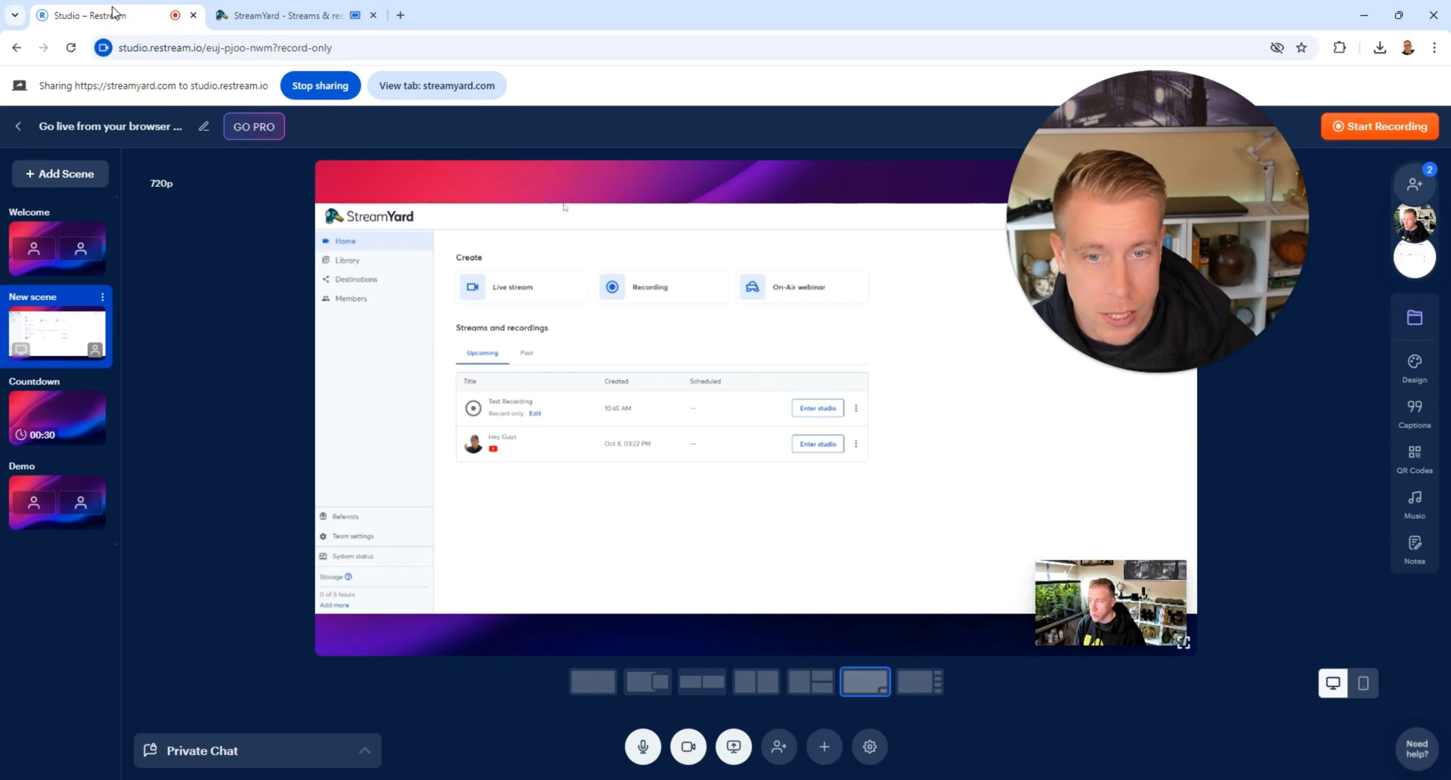
click(645, 682)
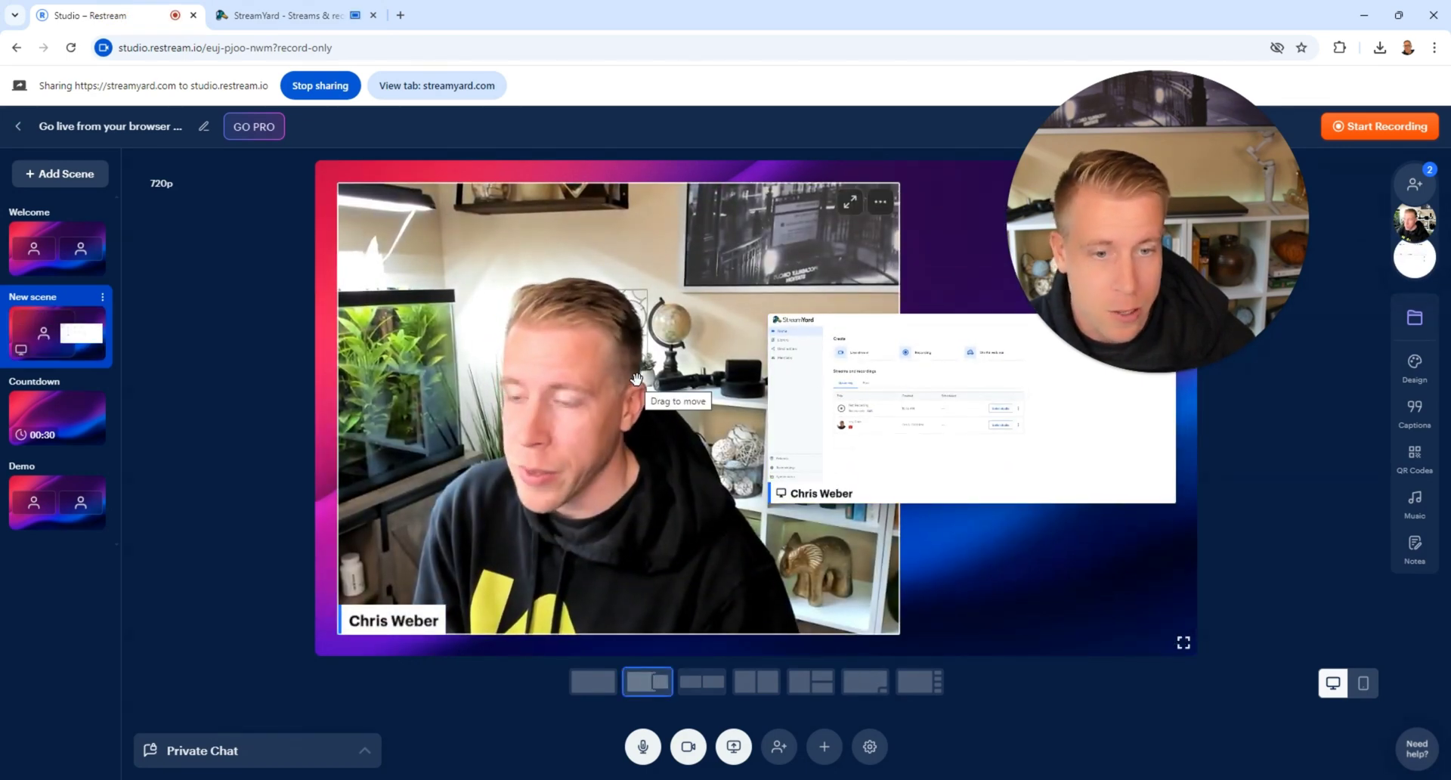
click(864, 682)
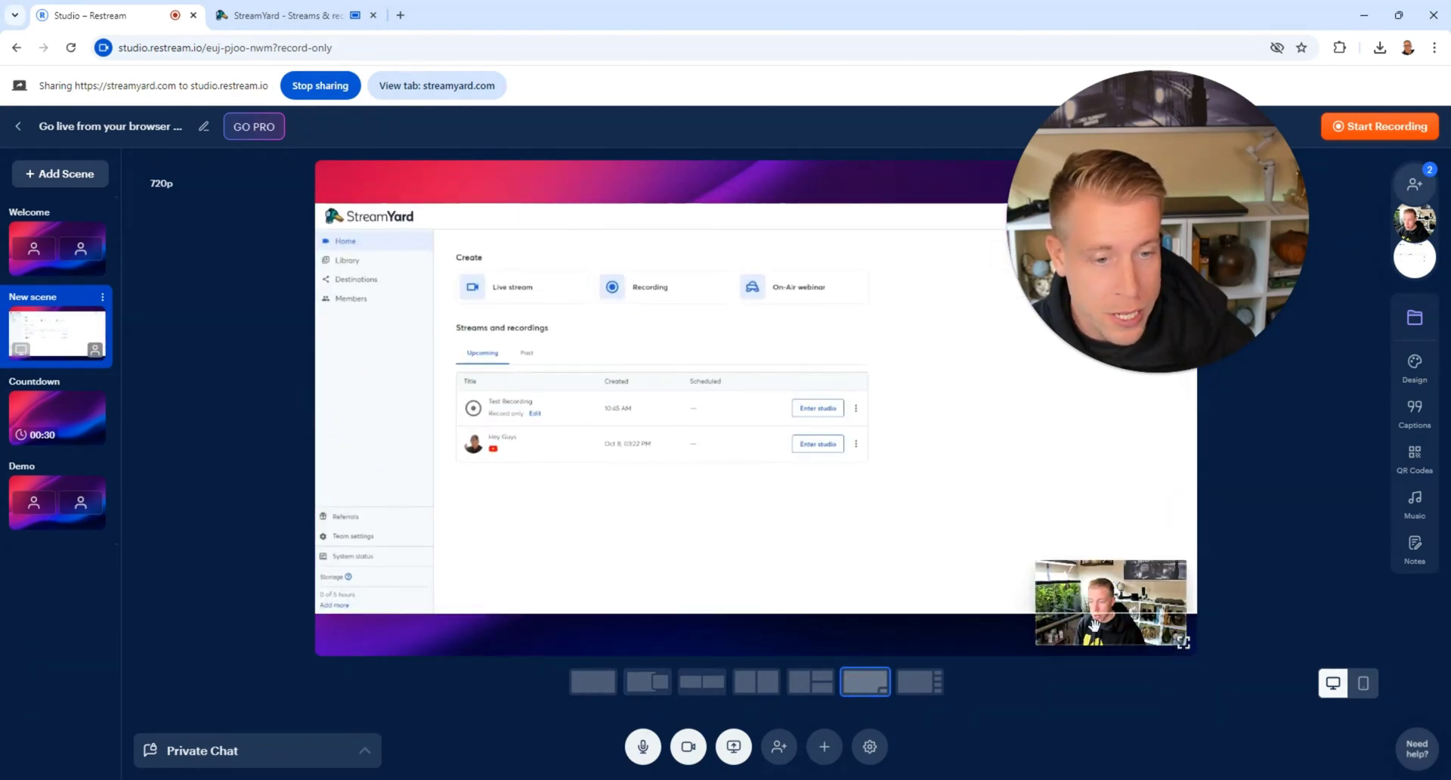